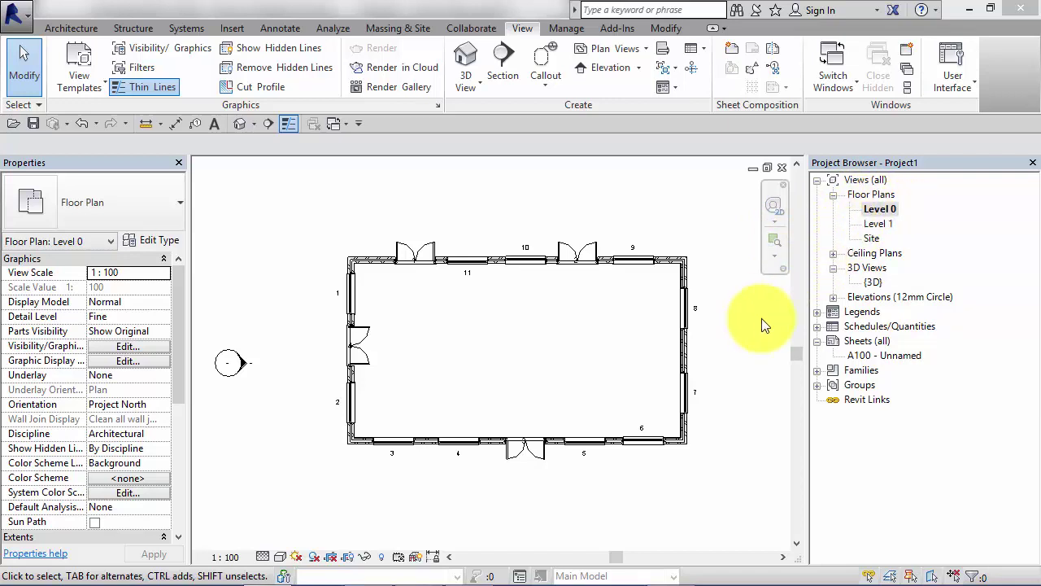
click(867, 211)
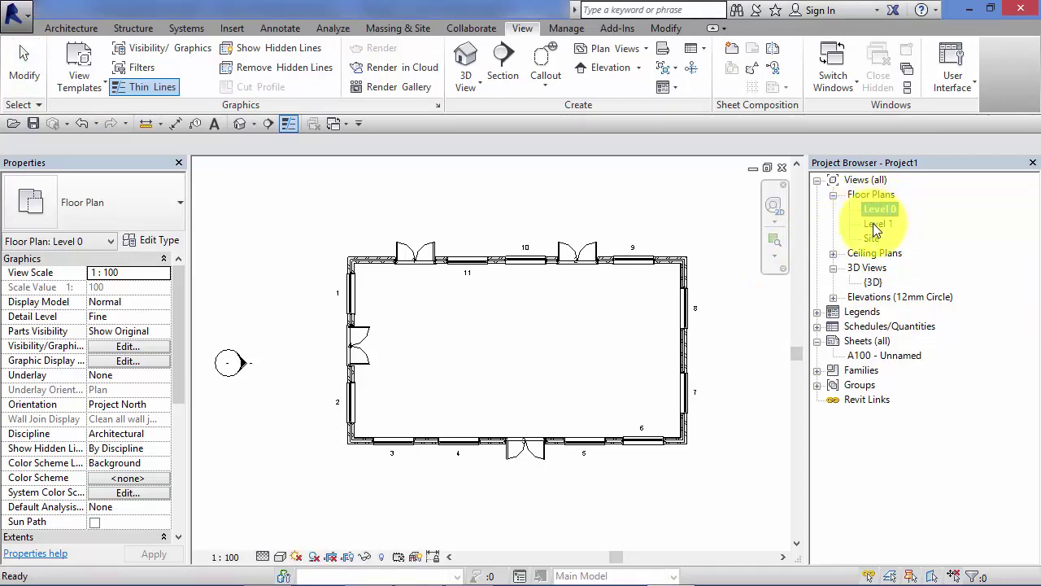
click(743, 332)
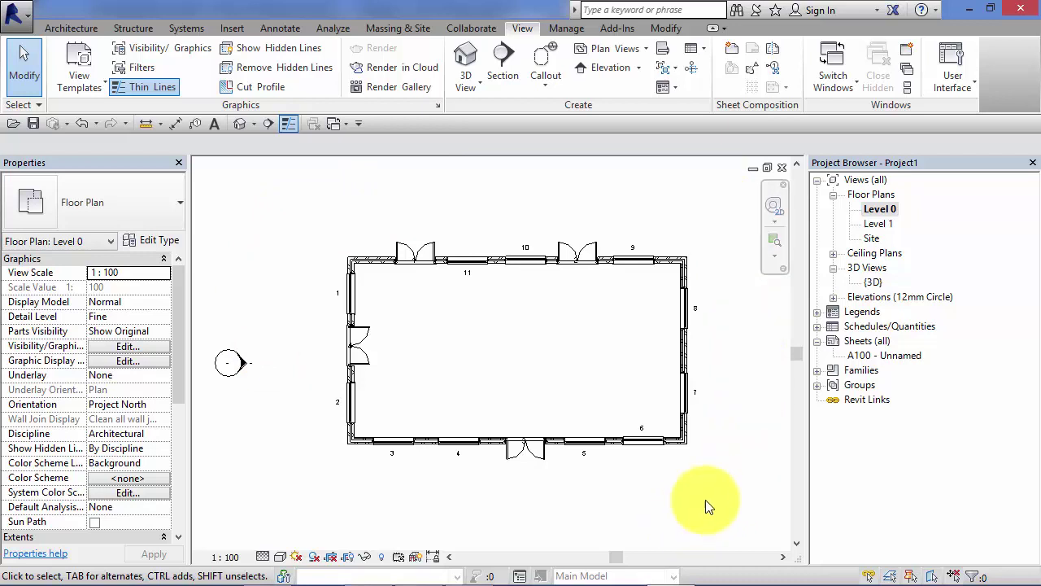
Restore the Level 0 floor plan to a floating window, resize and reposition it, and fit the whole plan inside
click(767, 168)
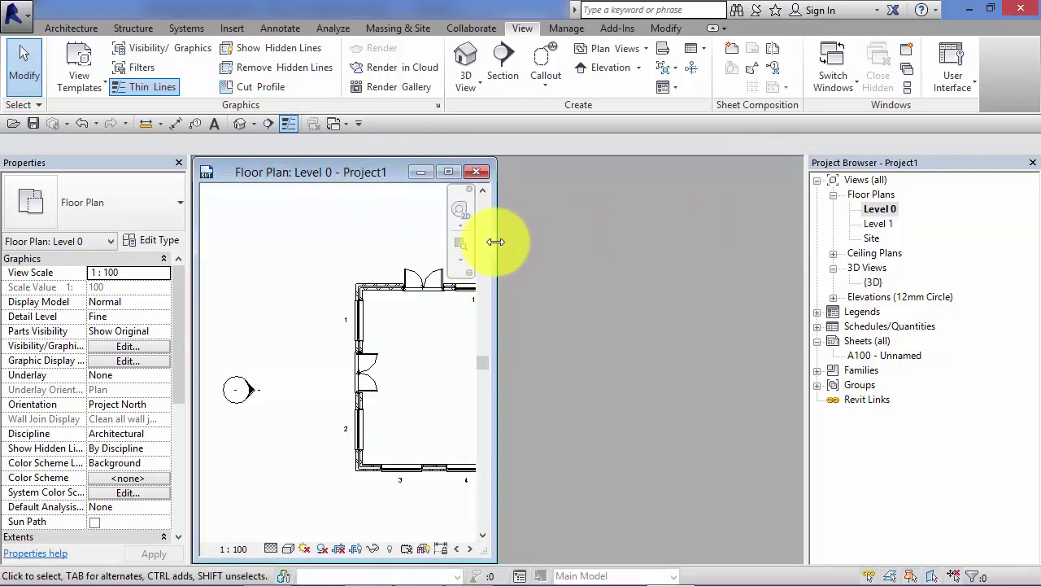
drag(495, 242, 654, 248)
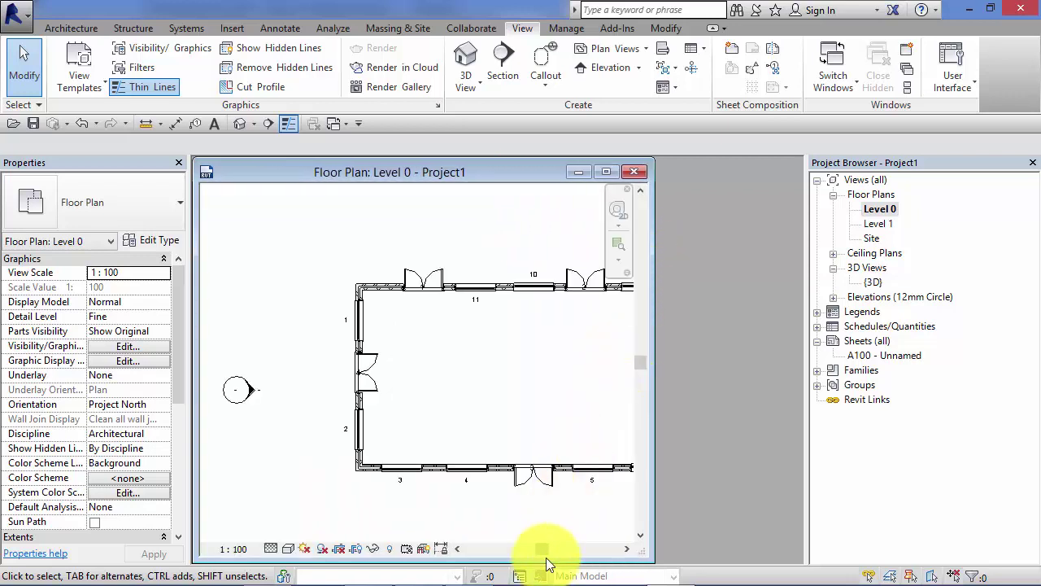
drag(548, 563, 568, 465)
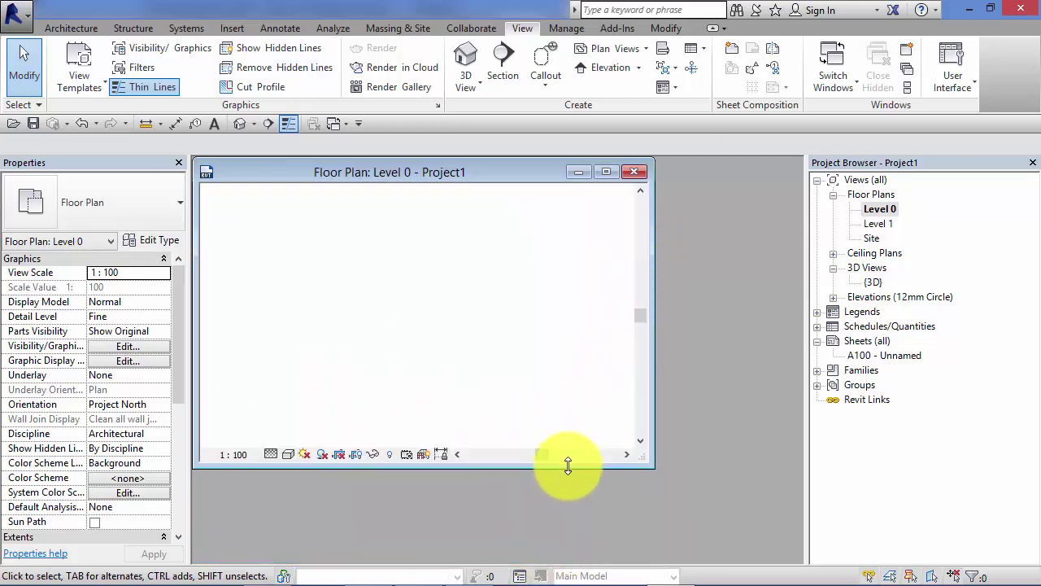
drag(503, 172, 537, 219)
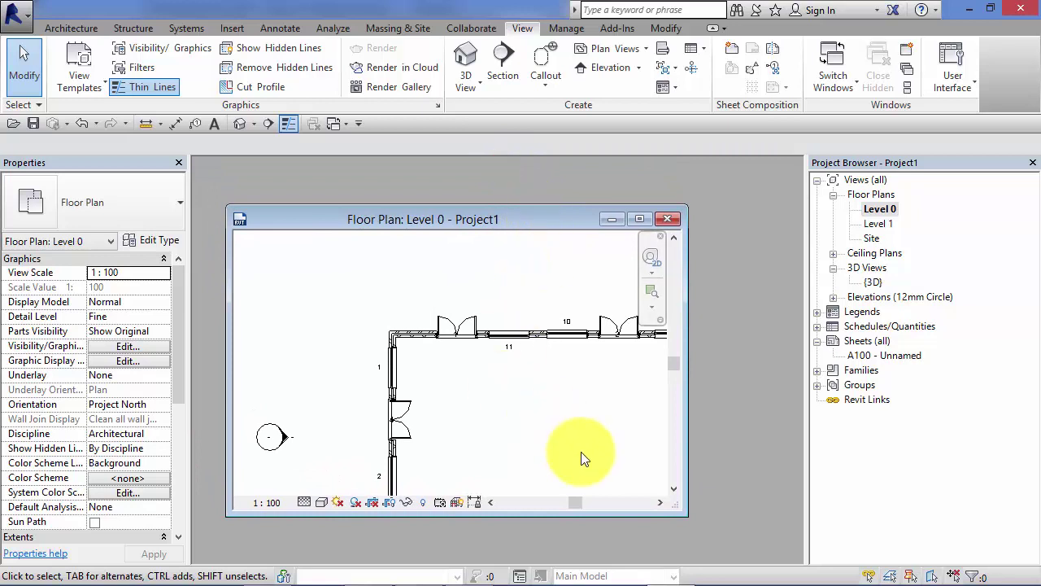
scroll(581, 452, down, 1)
middle_drag(581, 452, 475, 397)
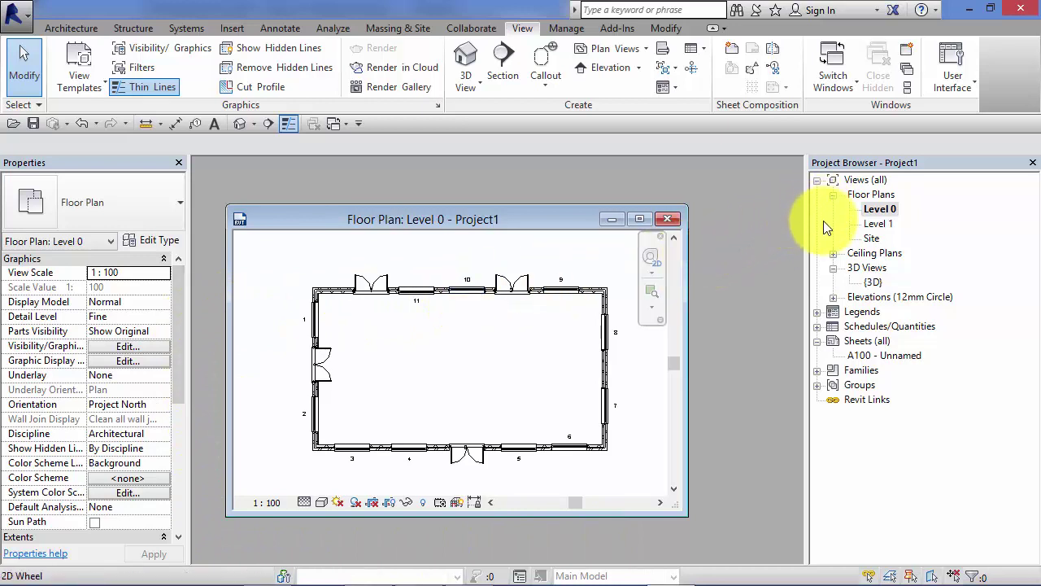
Open the {3D} view and move its window lower so the floor plan window's title bar is exposed
double_click(872, 281)
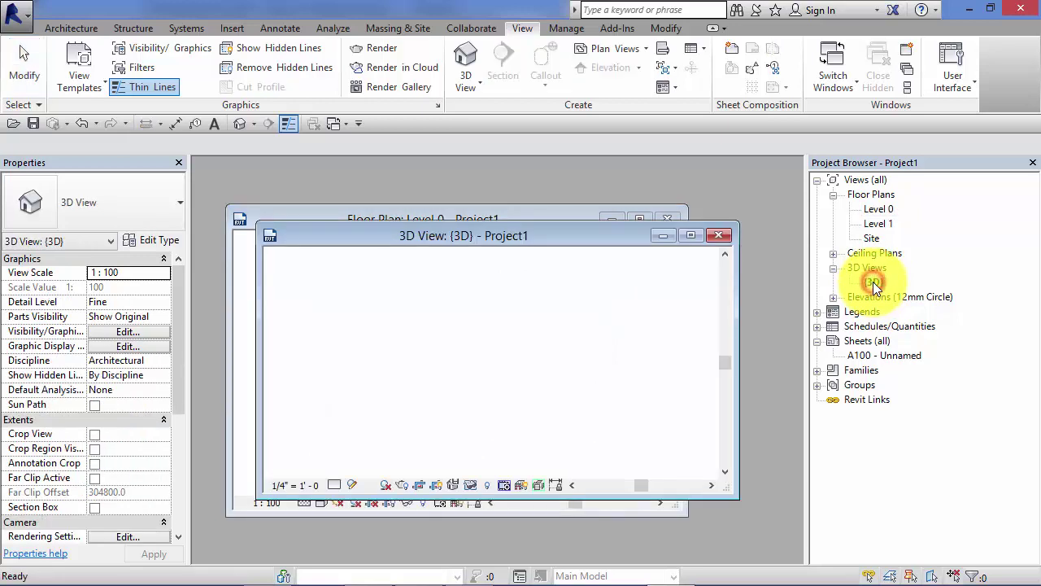
click(584, 236)
drag(585, 237, 589, 275)
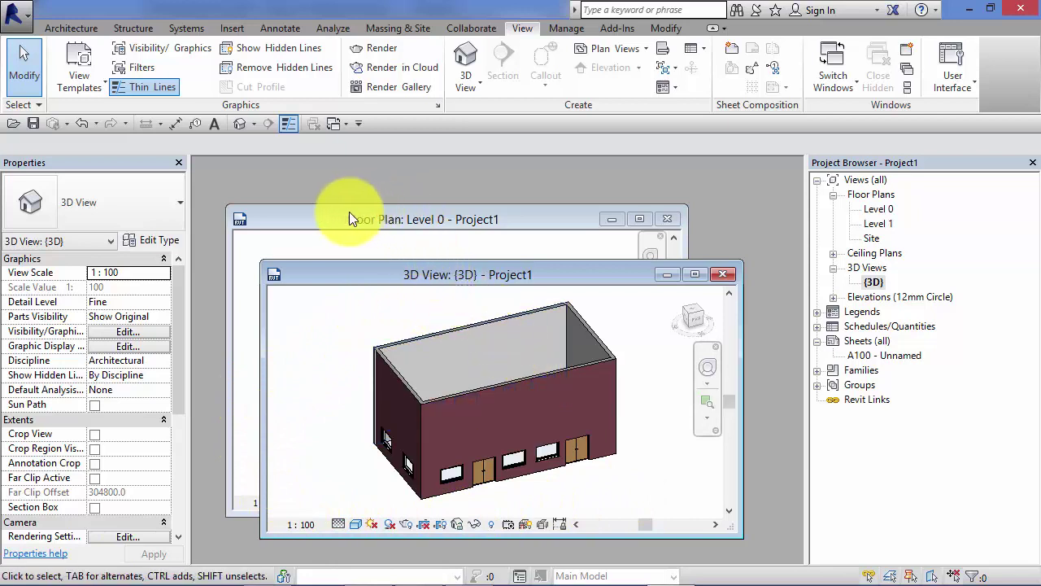
Move the Level 0 floor plan window up and away from the 3D window, then bring the 3D view forward and maximize it
click(301, 221)
drag(317, 219, 296, 188)
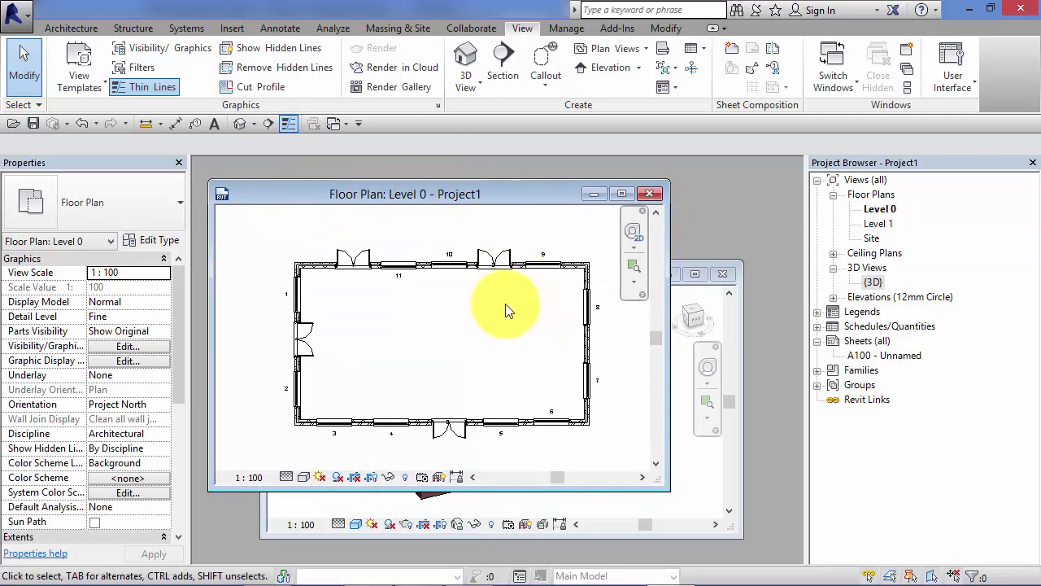
click(705, 485)
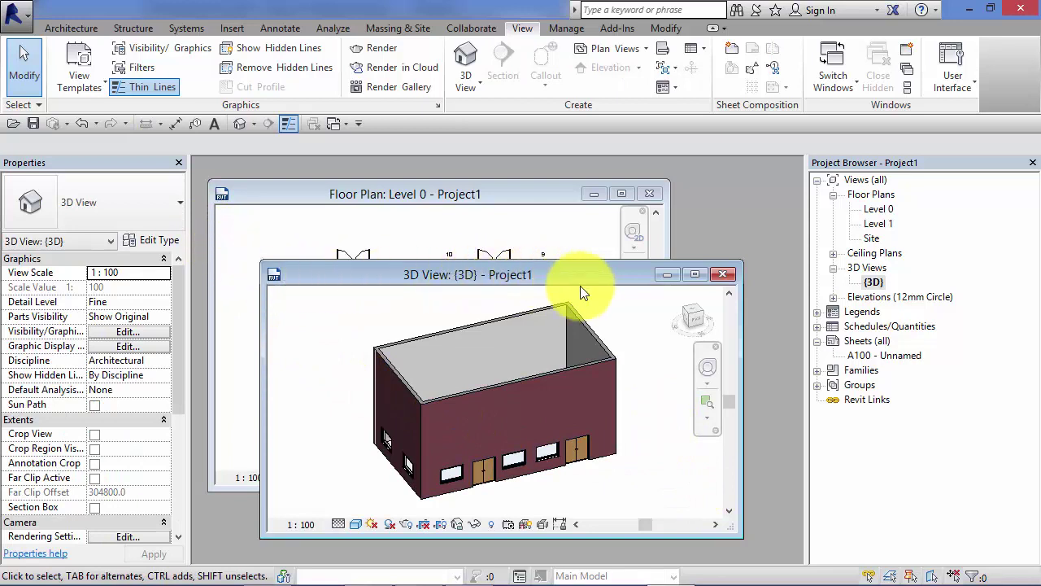
click(696, 276)
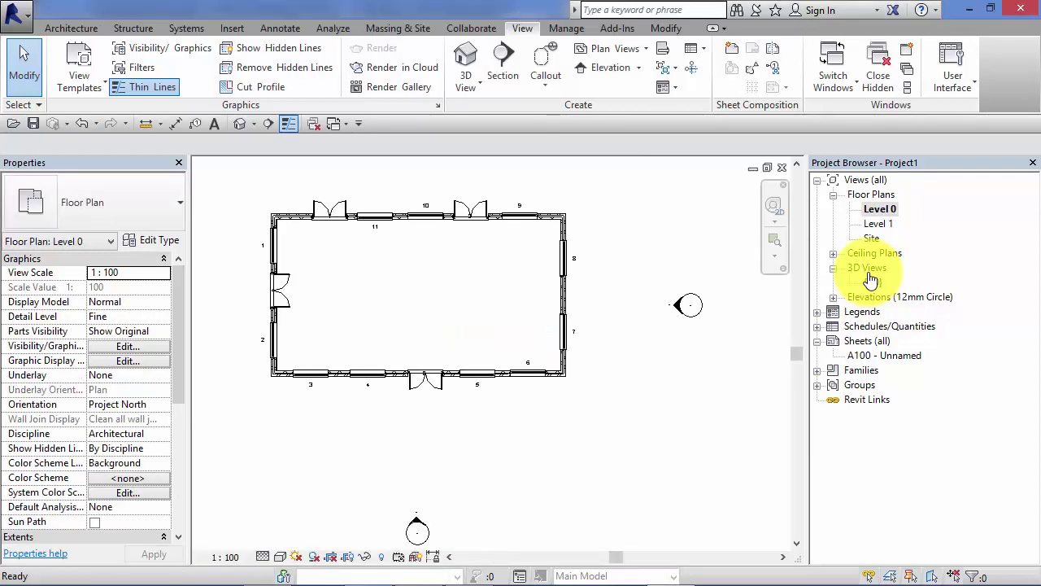
Open the Level 1 and Site floor plans, followed by the {3D} view
key(Down)
key(Return)
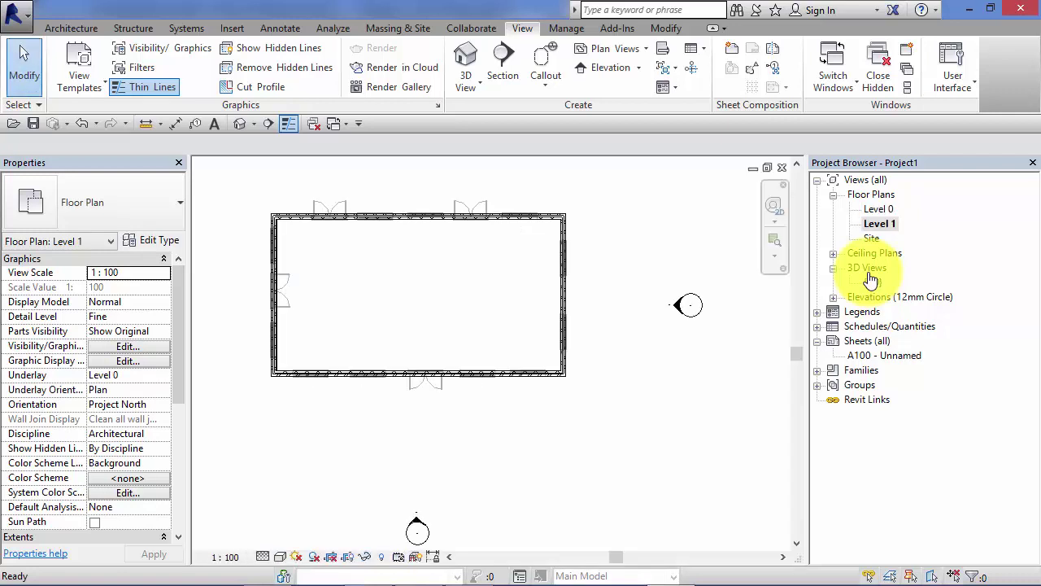
key(Down)
key(Return)
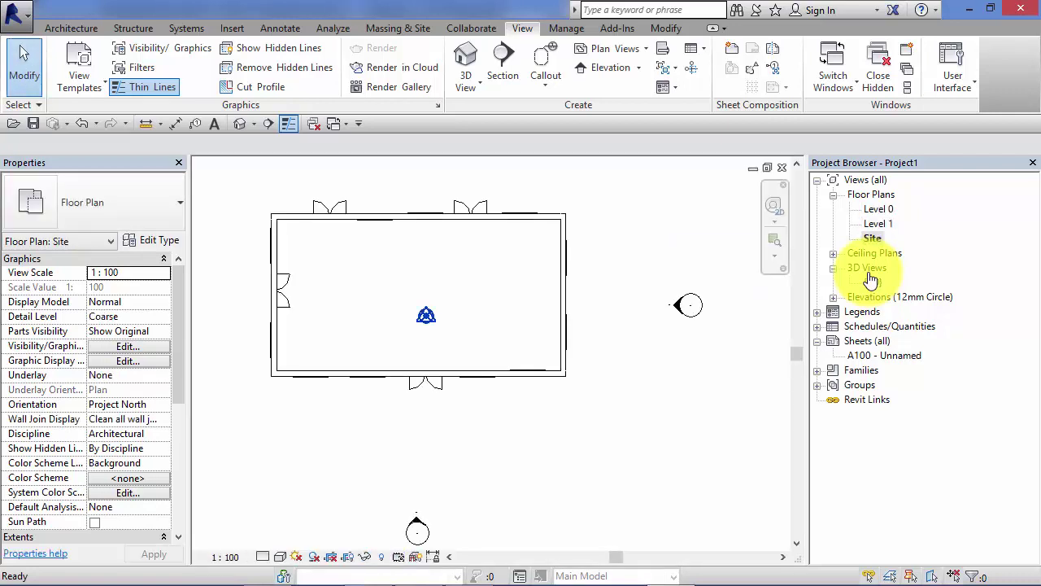
double_click(871, 280)
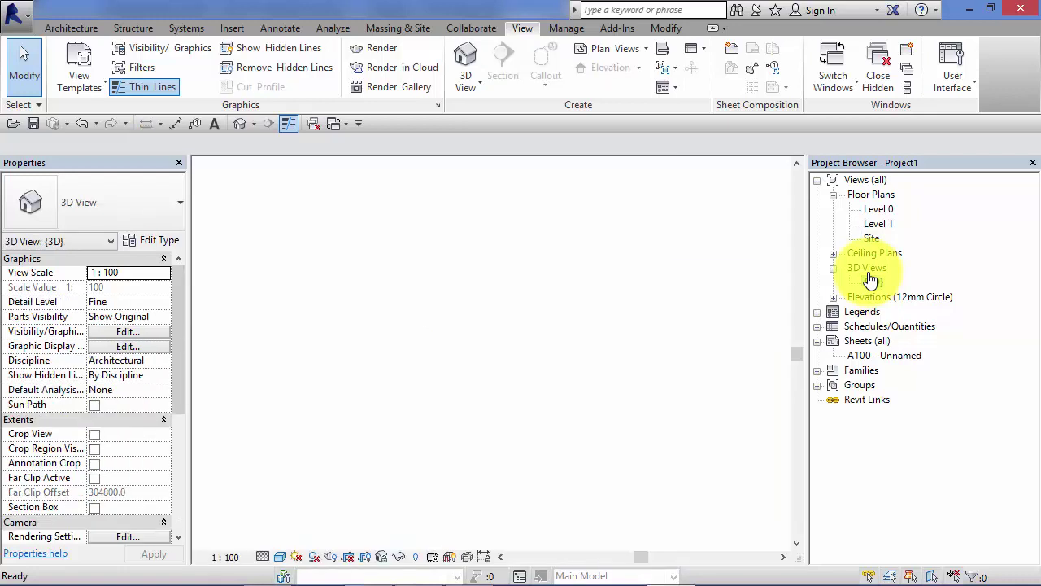
Expand the elevations list and open the East, North, South and West elevations in turn
key(Down)
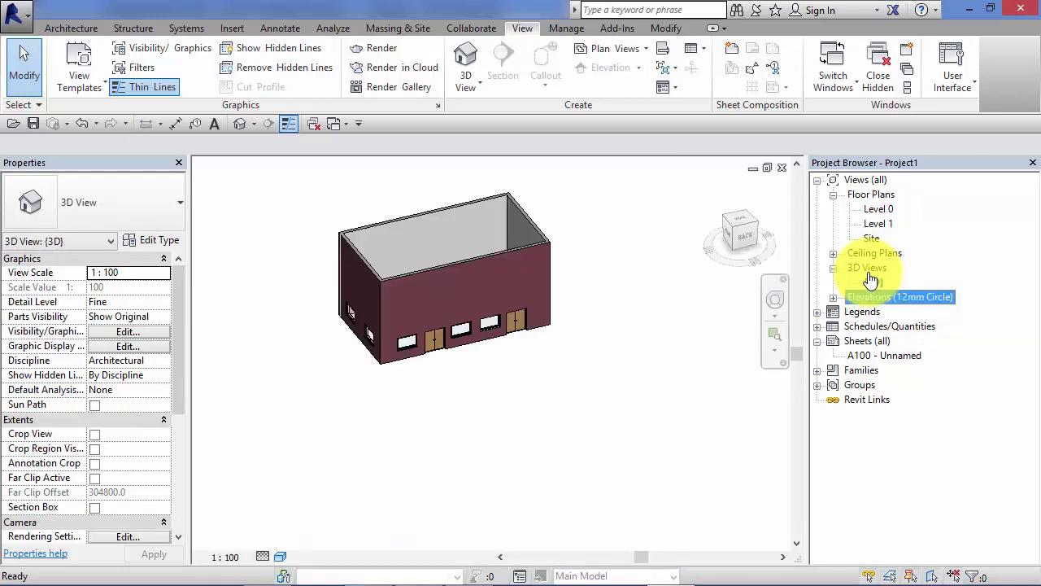
key(Right)
key(Down)
key(Return)
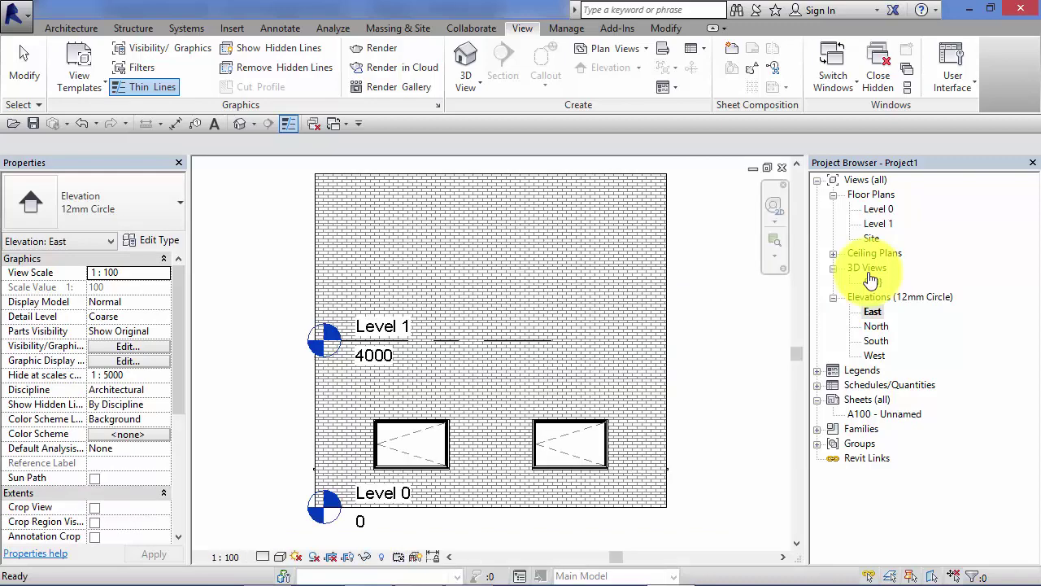
key(Down)
key(Return)
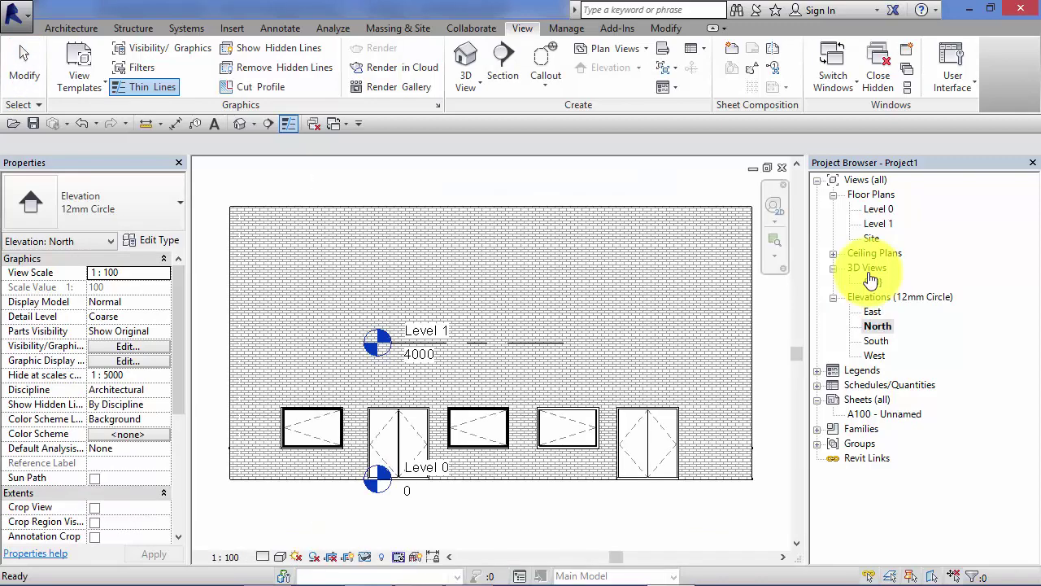
key(Down)
key(Return)
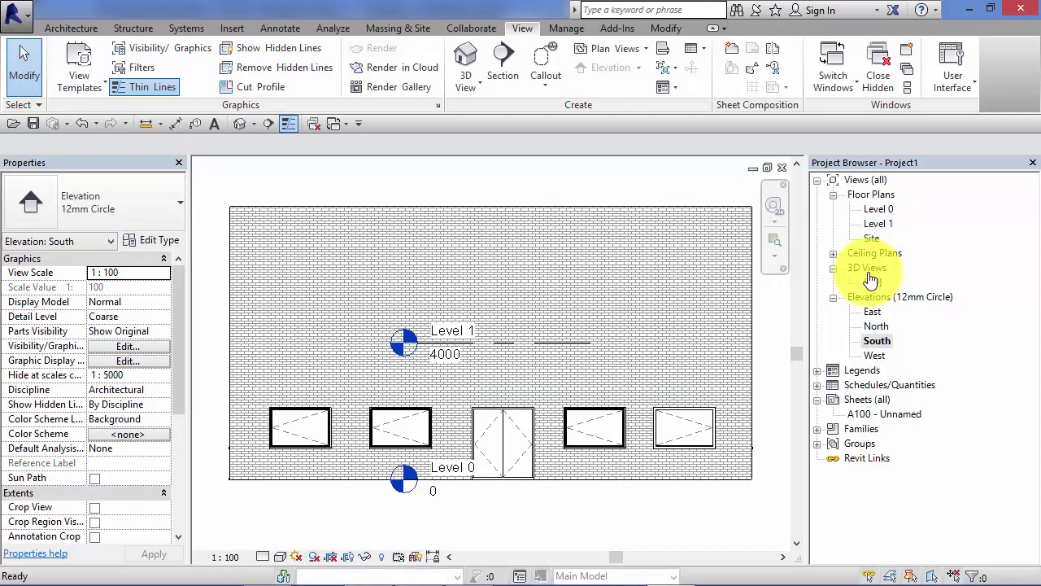
key(Down)
key(Return)
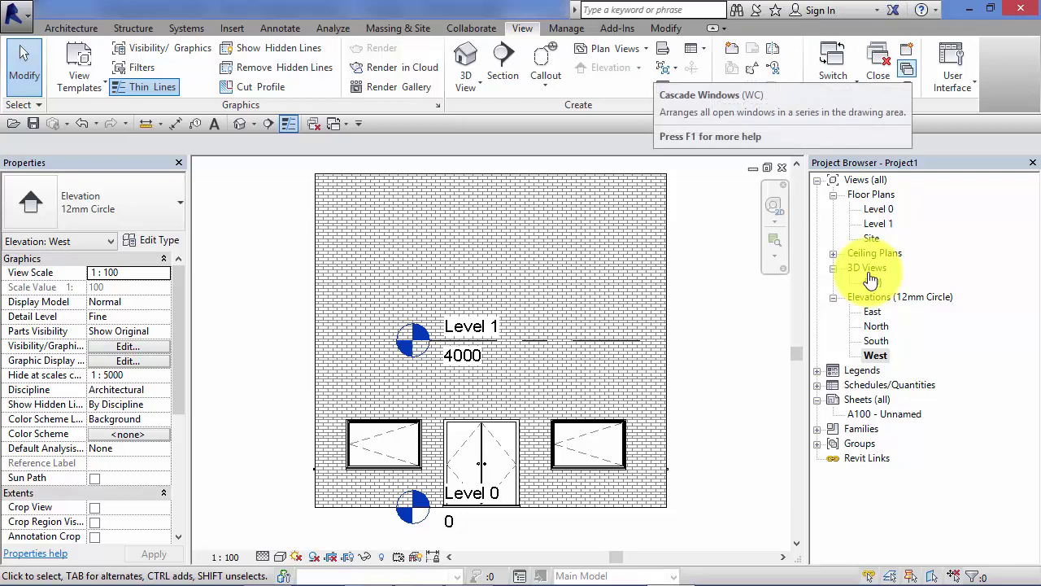
Cascade all open view windows and move the West elevation window down from the stack
click(907, 68)
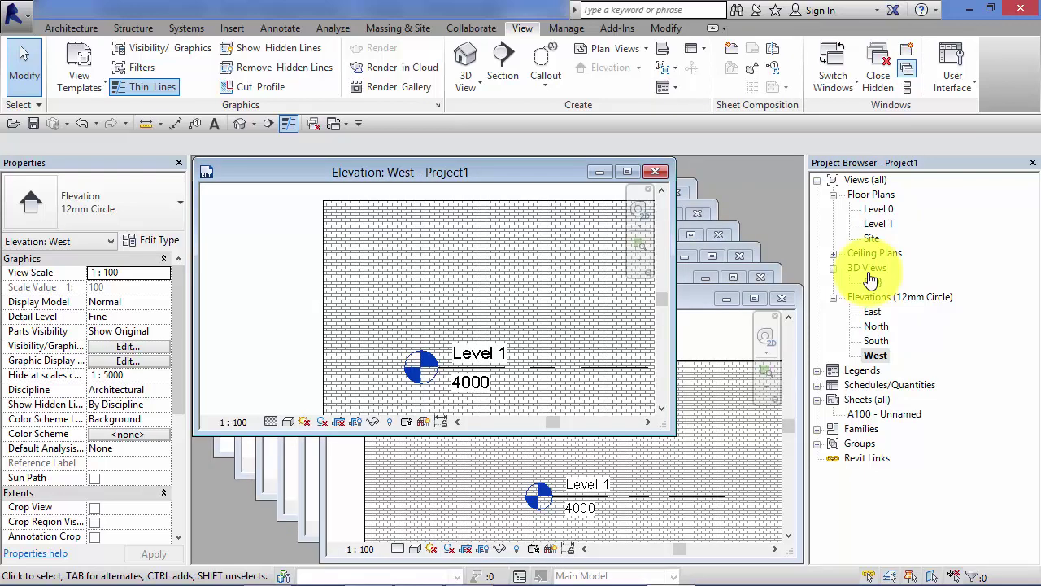
drag(529, 171, 546, 268)
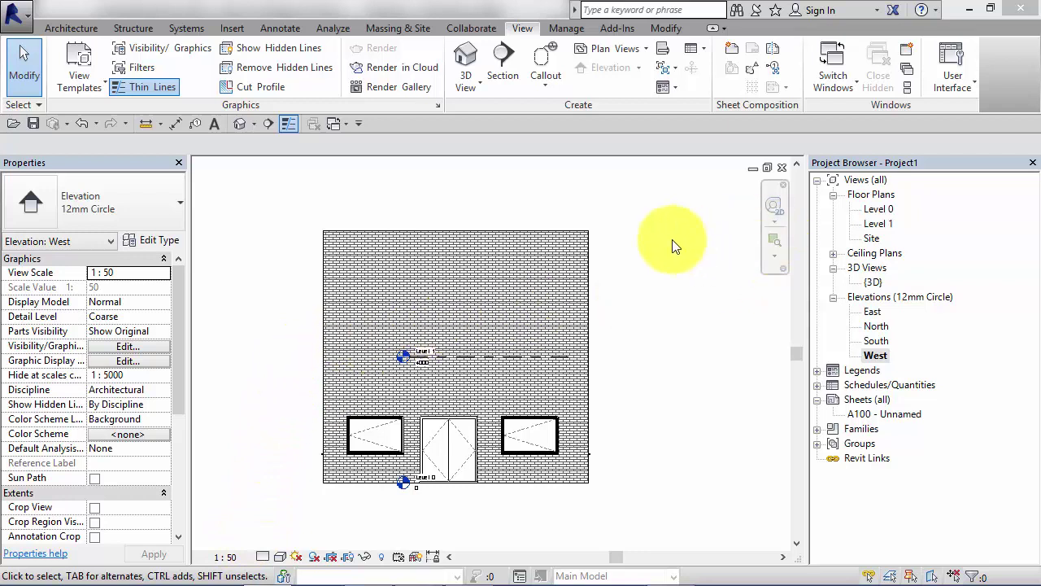
Restore the West elevation to a floating window, narrow it to one side of the drawing area, and show the door and window
click(767, 168)
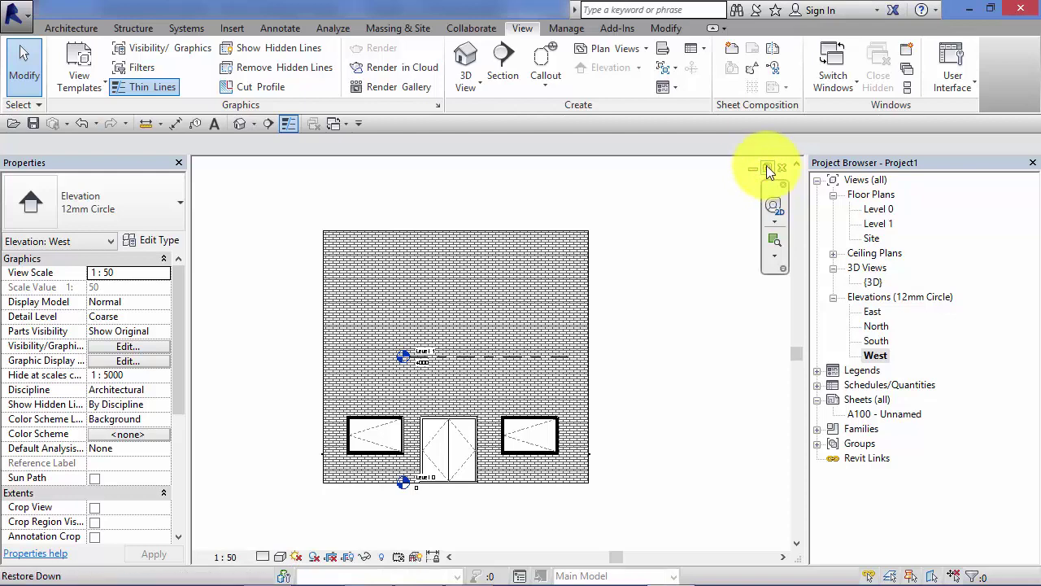
click(767, 169)
drag(766, 303, 542, 309)
drag(437, 193, 403, 185)
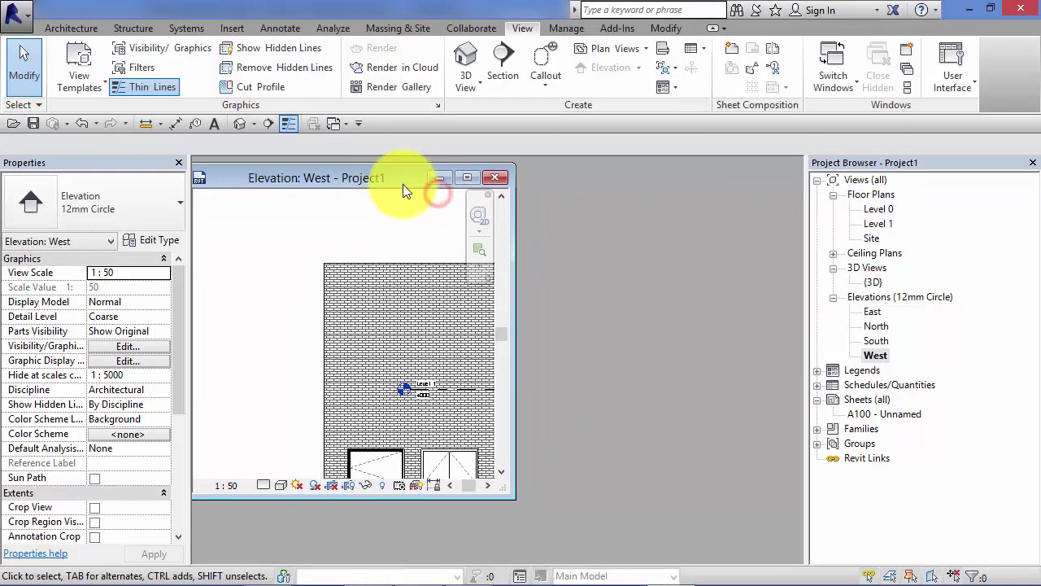
drag(501, 333, 502, 353)
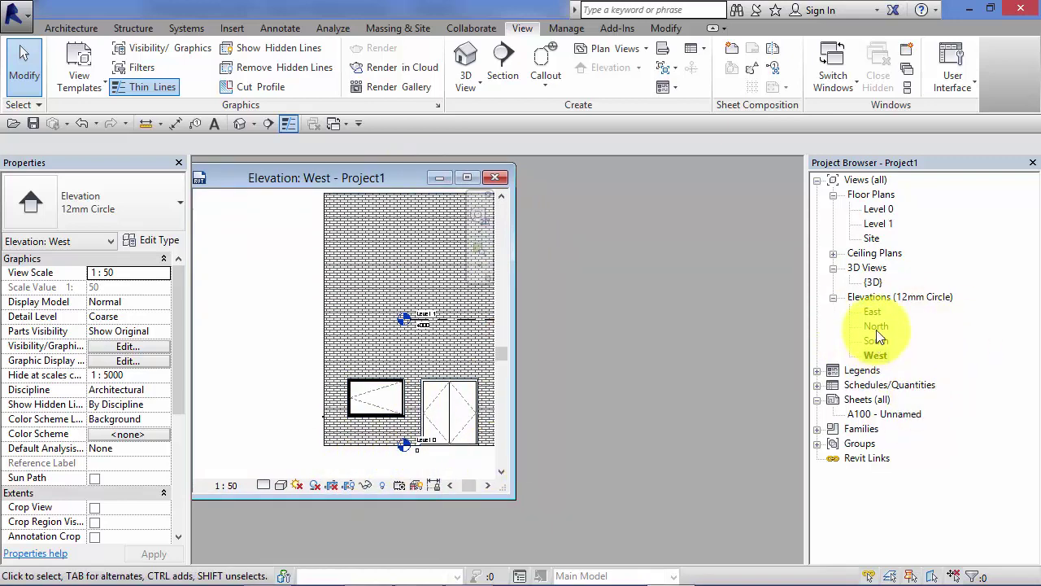
Open the {3D} view and resize its window to sit beside the West elevation window
double_click(873, 282)
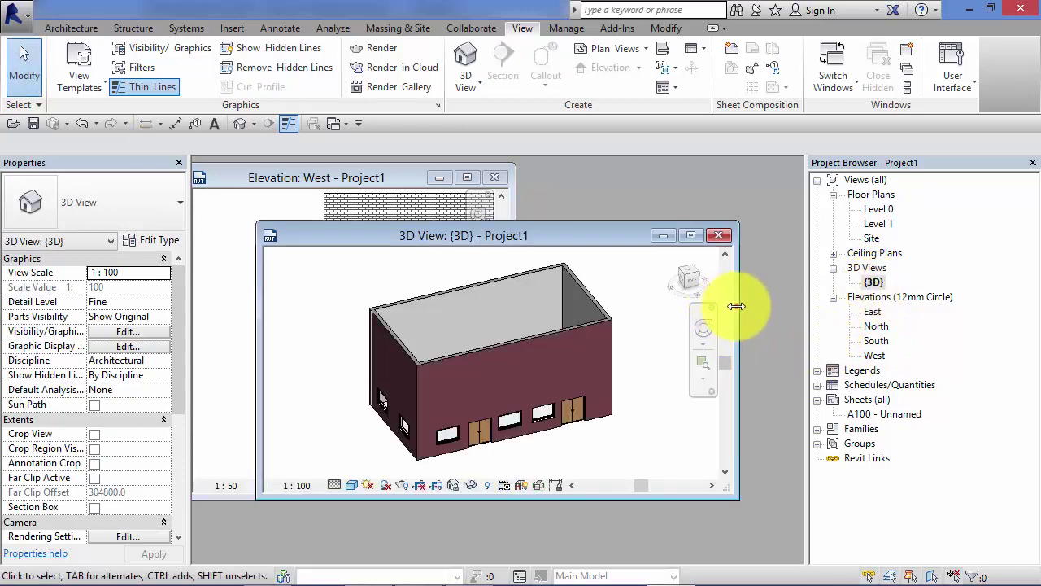
drag(736, 305, 527, 325)
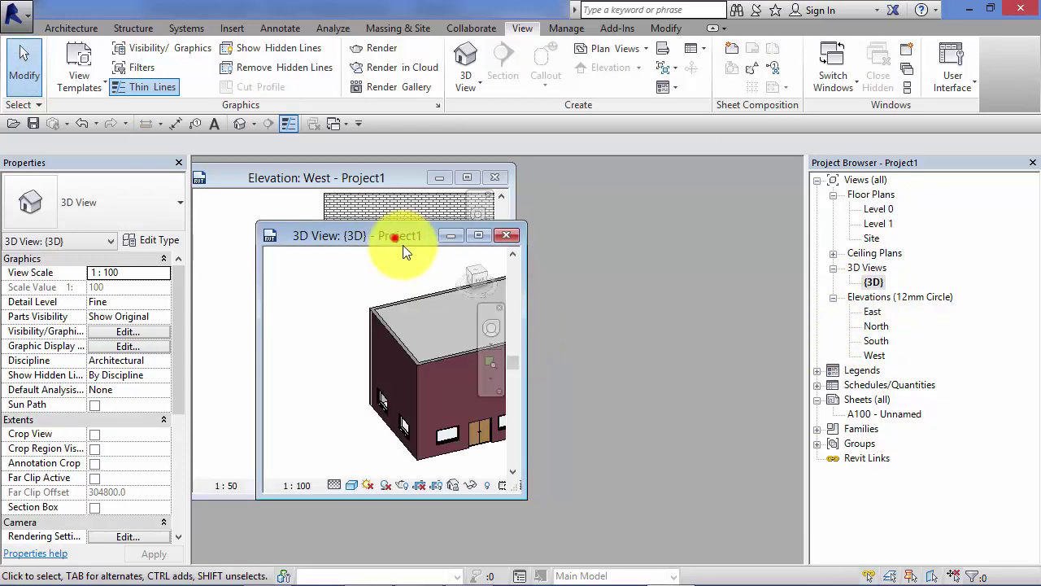
drag(402, 237, 662, 184)
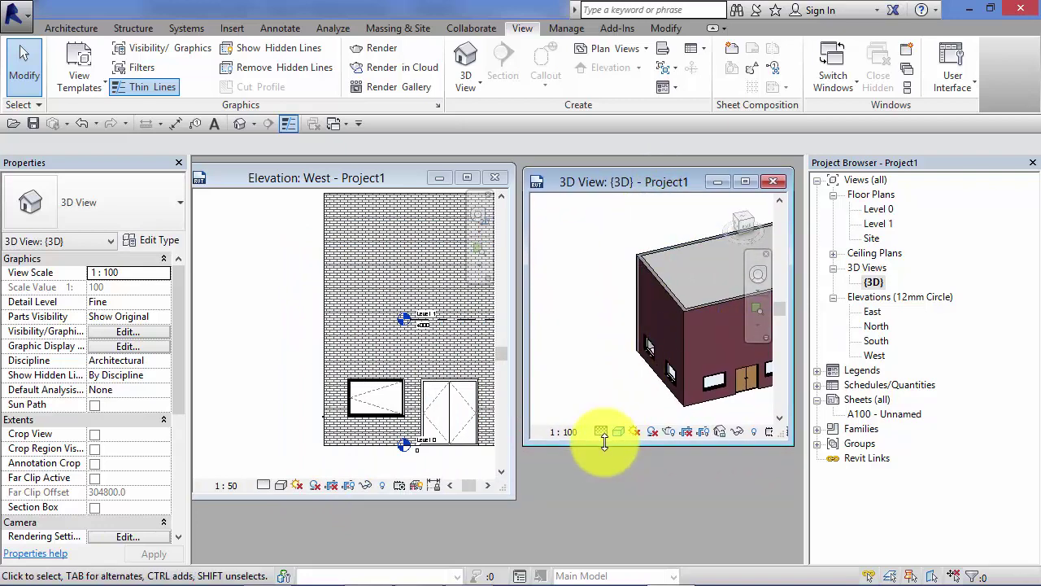
drag(604, 444, 603, 462)
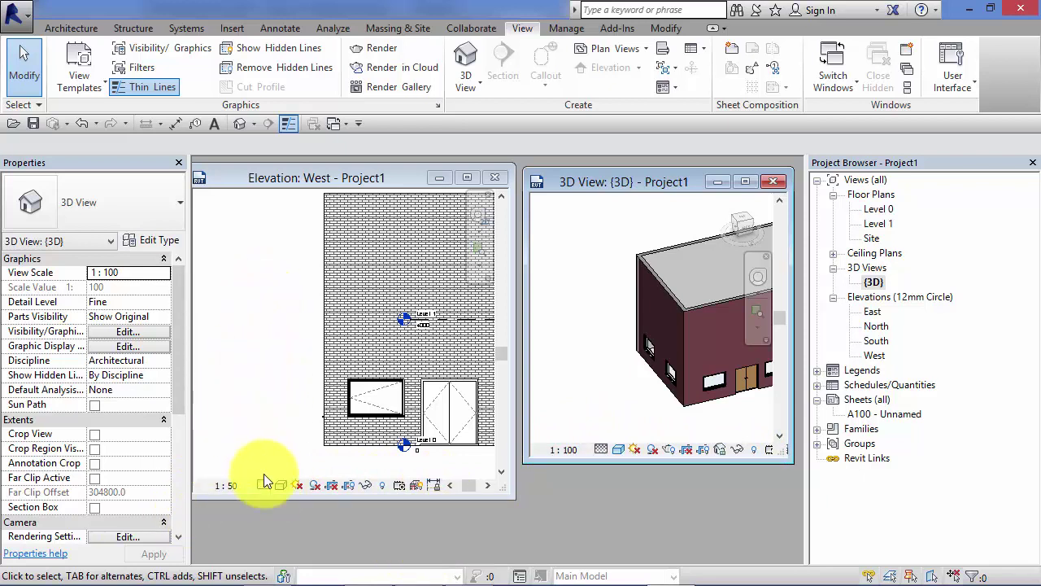
Set the West elevation's visual style to Shaded
click(280, 485)
click(280, 485)
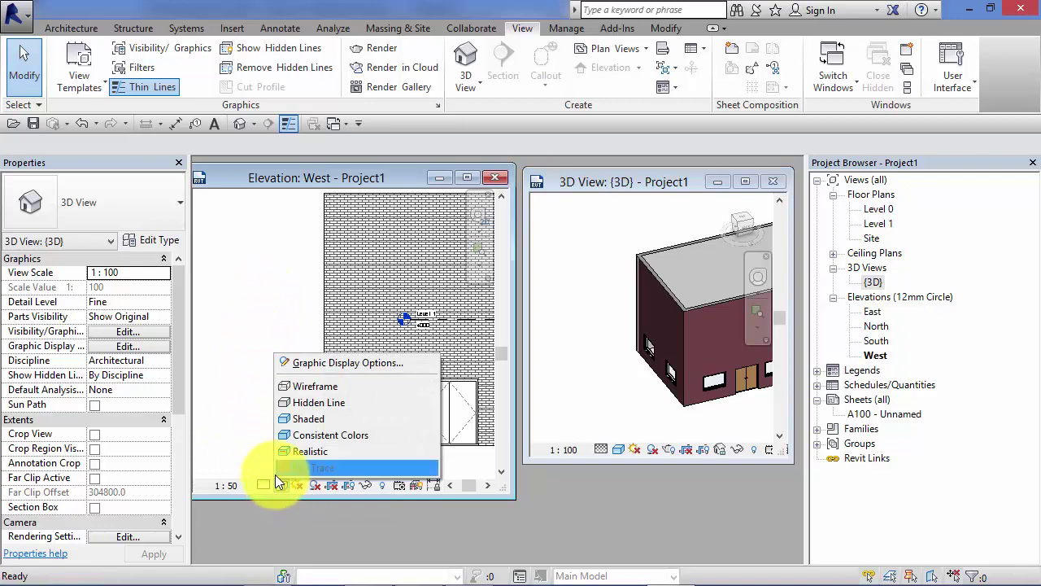
click(318, 419)
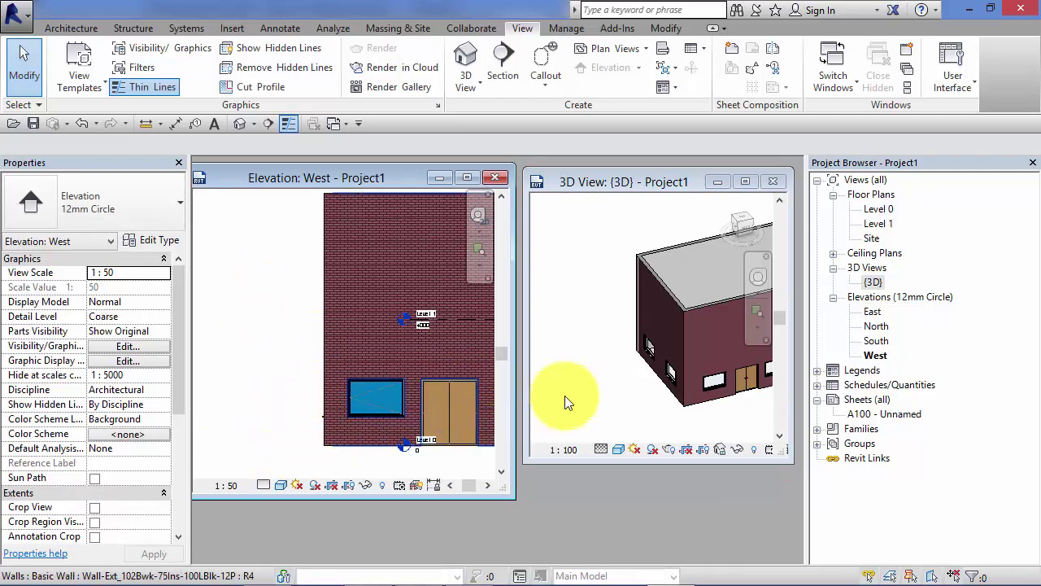
Set the 3D view's visual style to Hidden Line and turn its shadows on
middle_drag(629, 371, 541, 398)
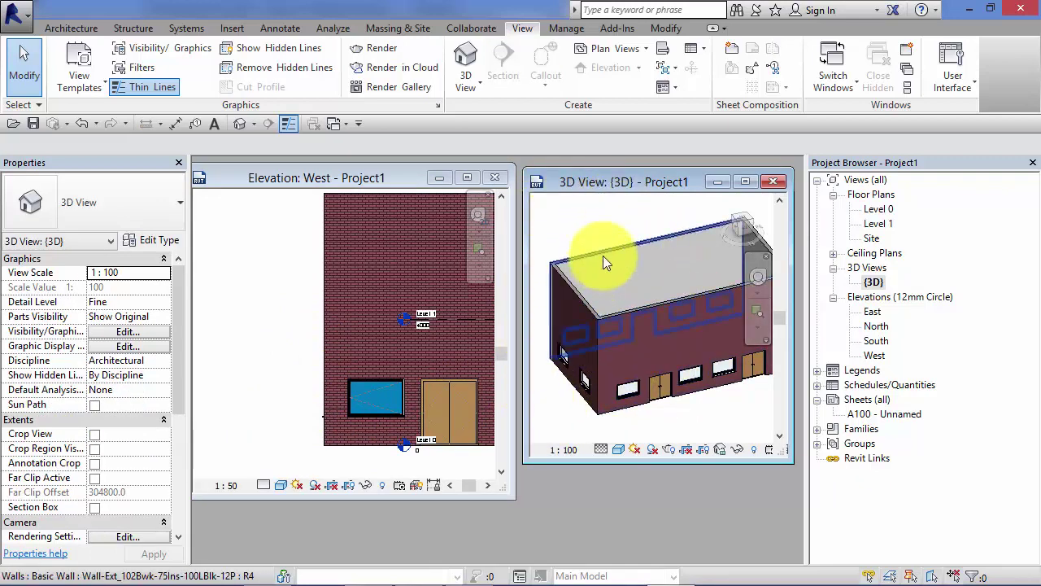
click(618, 450)
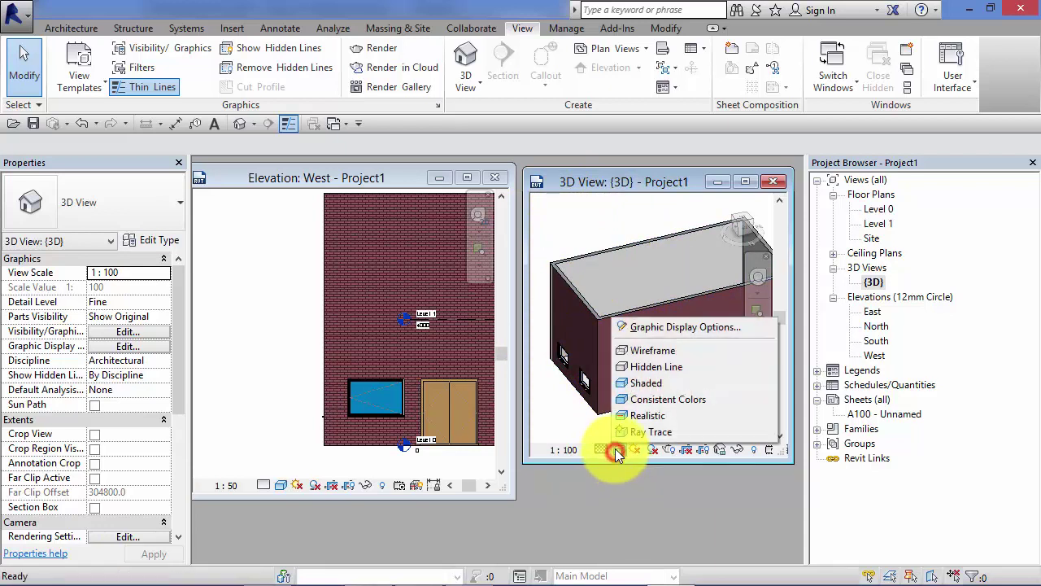
click(653, 370)
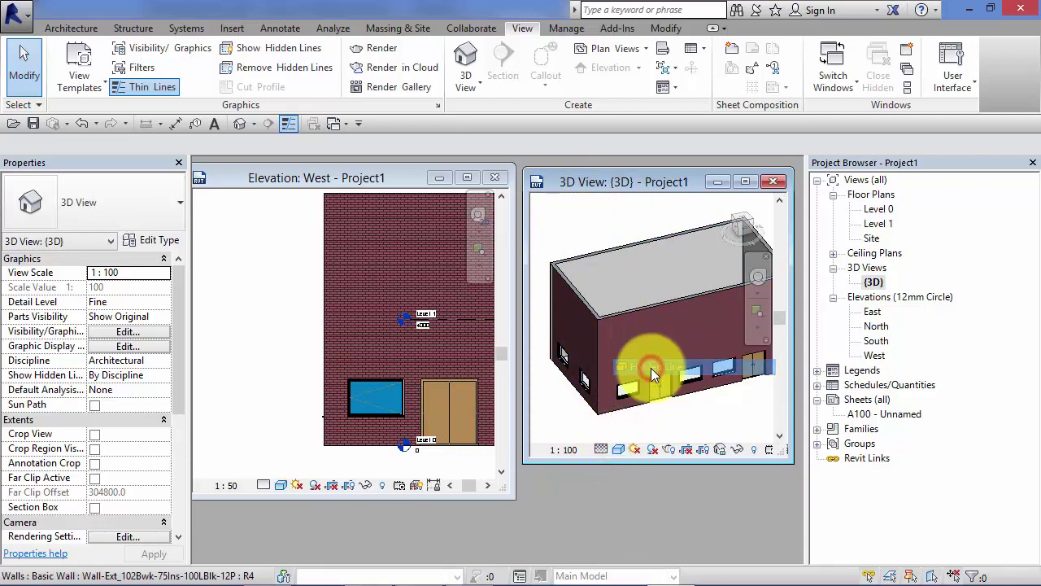
click(654, 449)
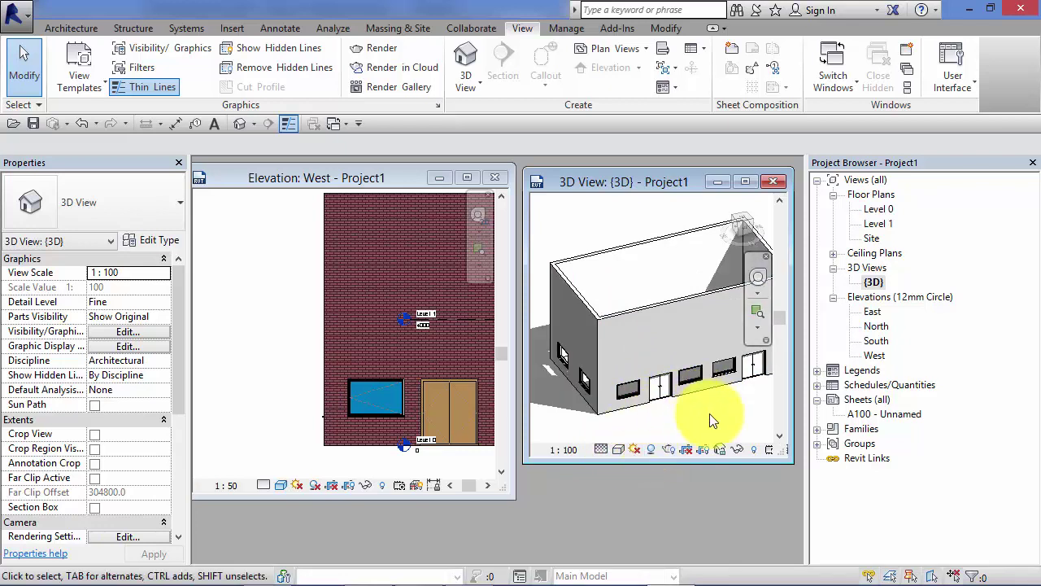
Set the West elevation's view scale to 1:100 and frame the whole facade in its window
shift+middle_drag(717, 412, 697, 422)
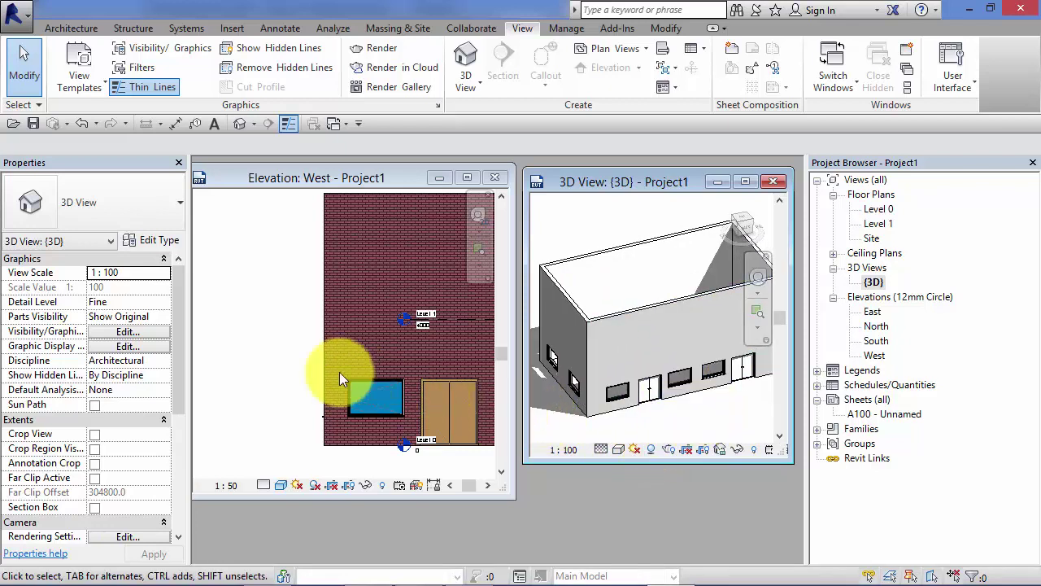
click(251, 269)
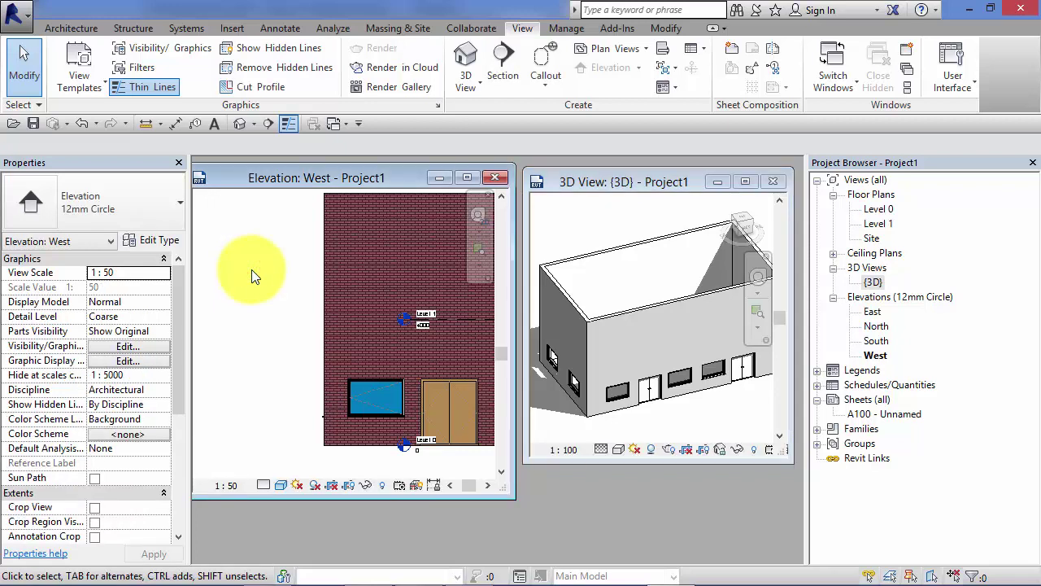
click(236, 484)
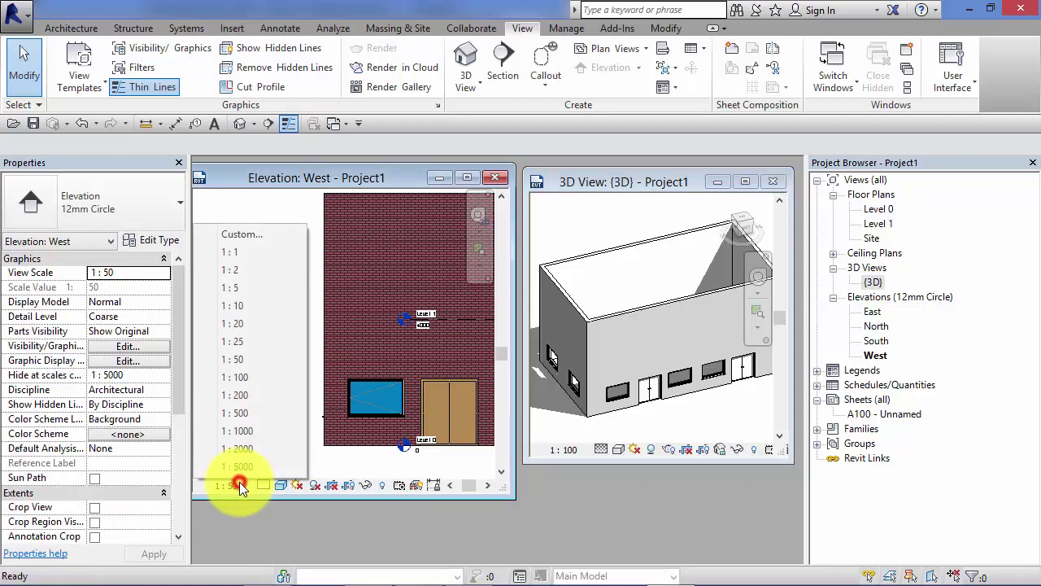
click(253, 377)
middle_drag(272, 405, 209, 397)
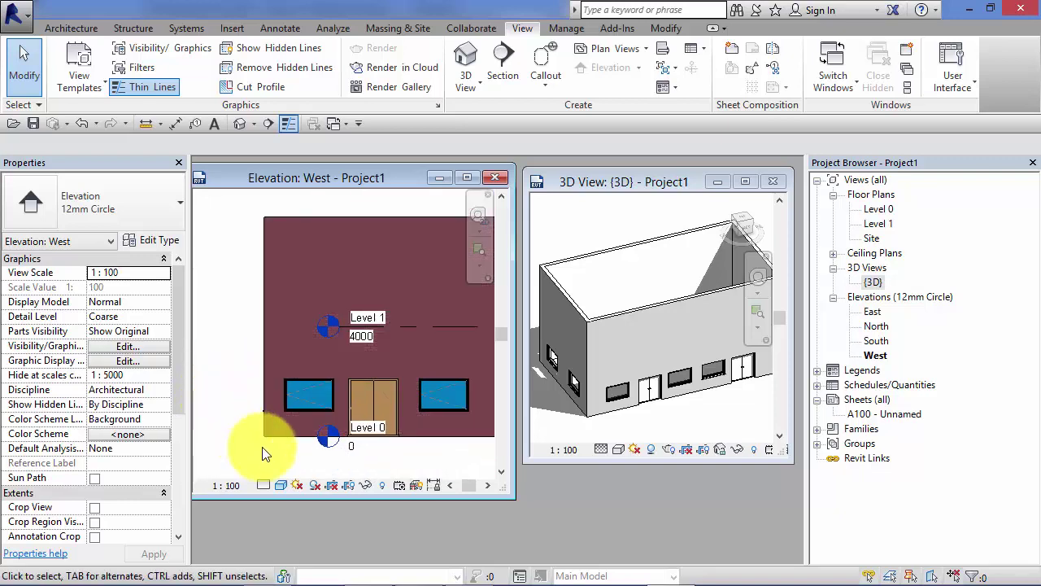
scroll(267, 440, down, 2)
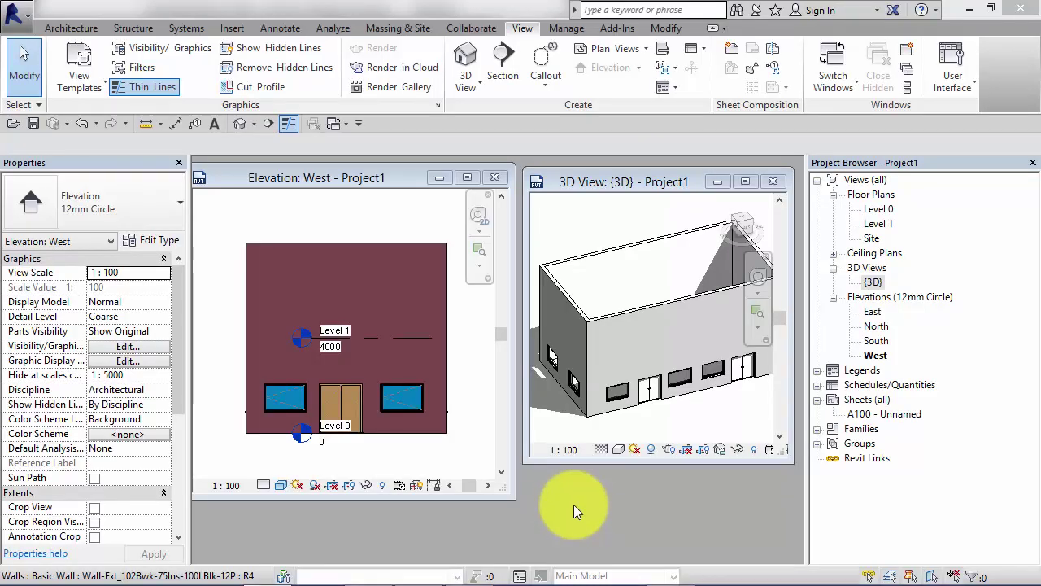
Maximize the 3D view to look at the whole building and restore it to a floating window
click(744, 180)
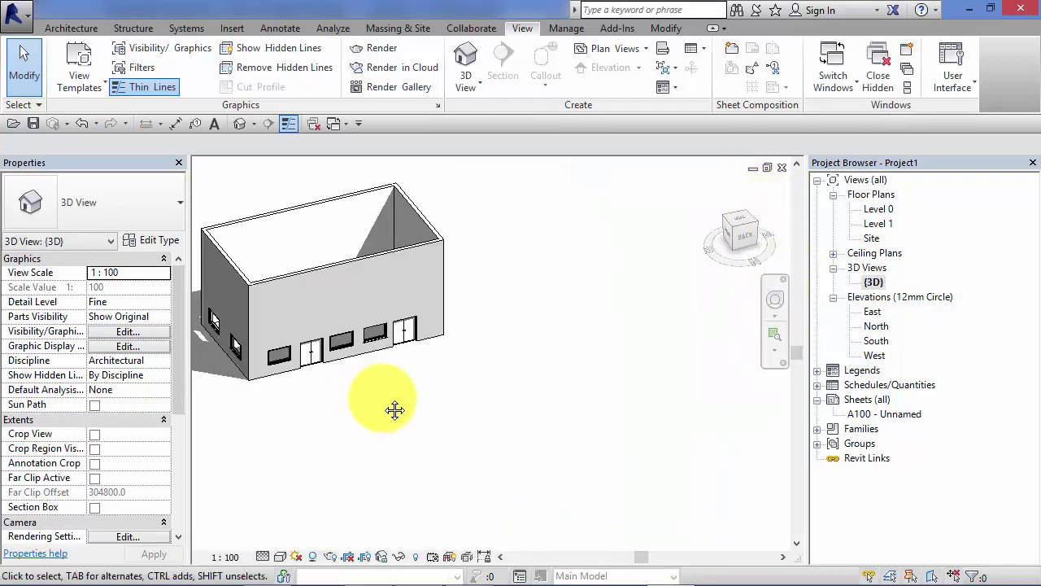
middle_drag(395, 409, 582, 465)
scroll(534, 370, up, 2)
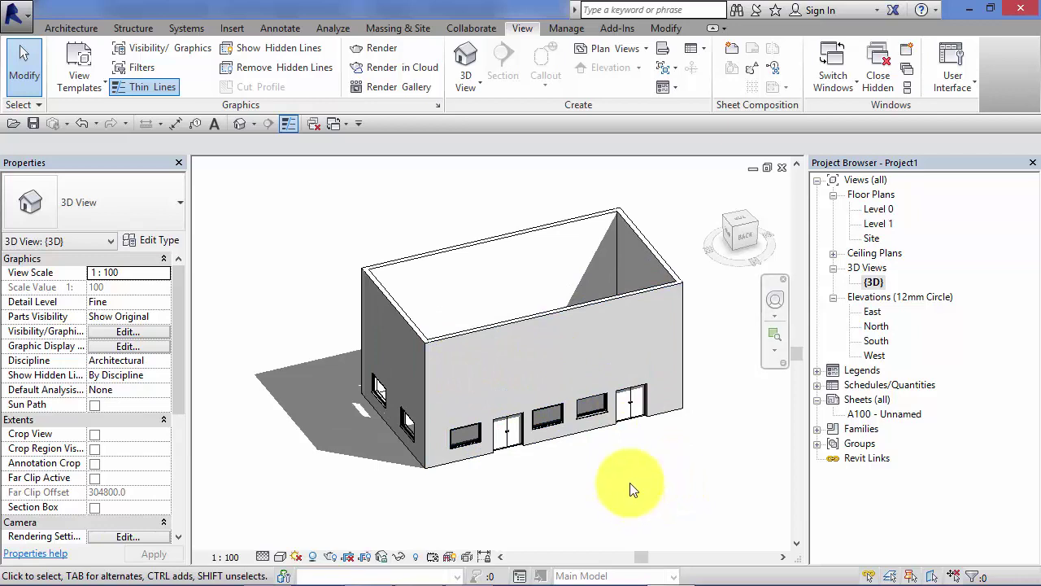
scroll(600, 453, up, 1)
middle_drag(599, 453, 599, 501)
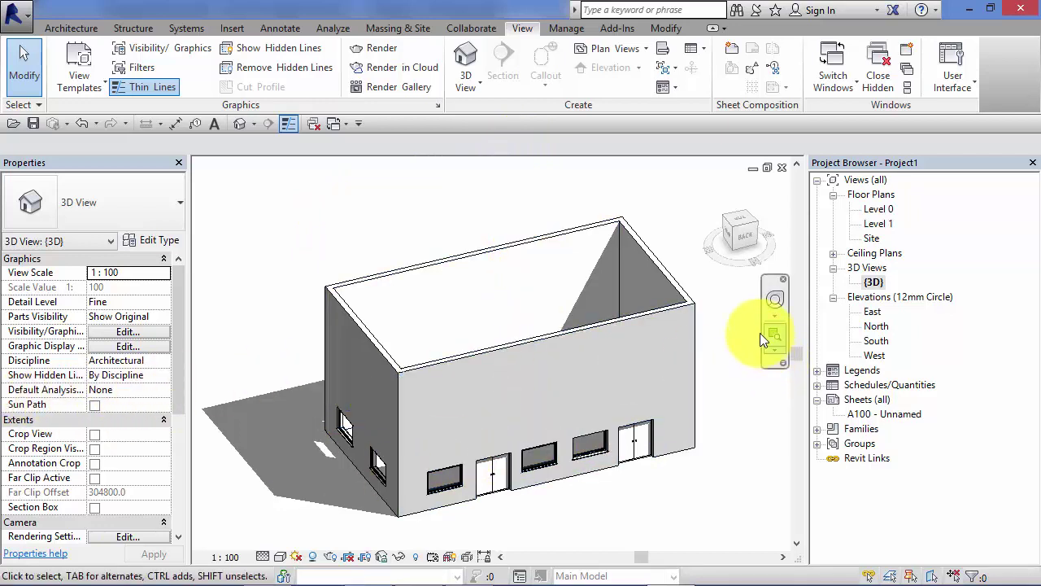
click(766, 168)
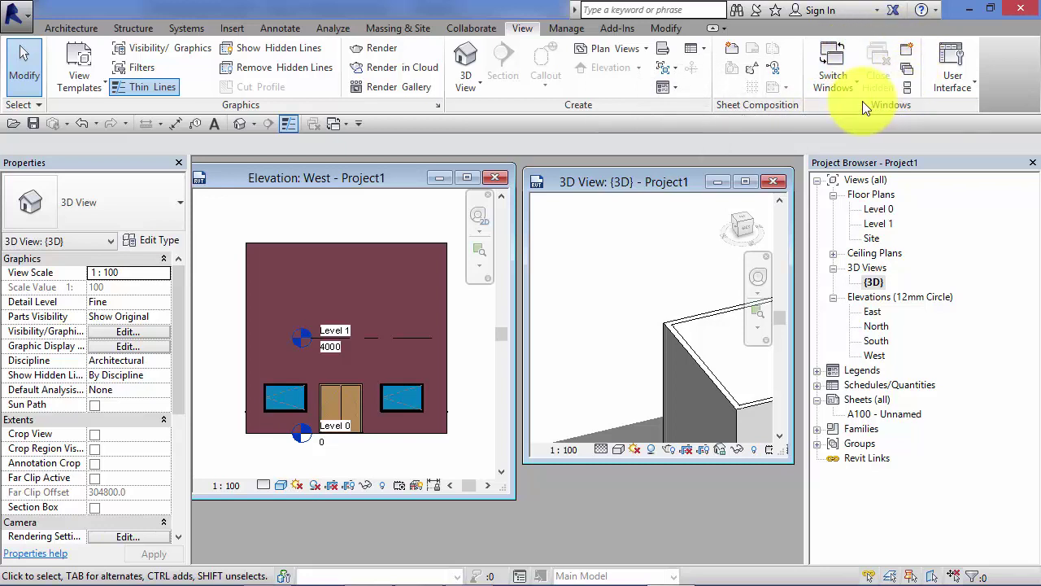
Cascade the open view windows, and tile the 3D view and West elevation side by side
click(906, 70)
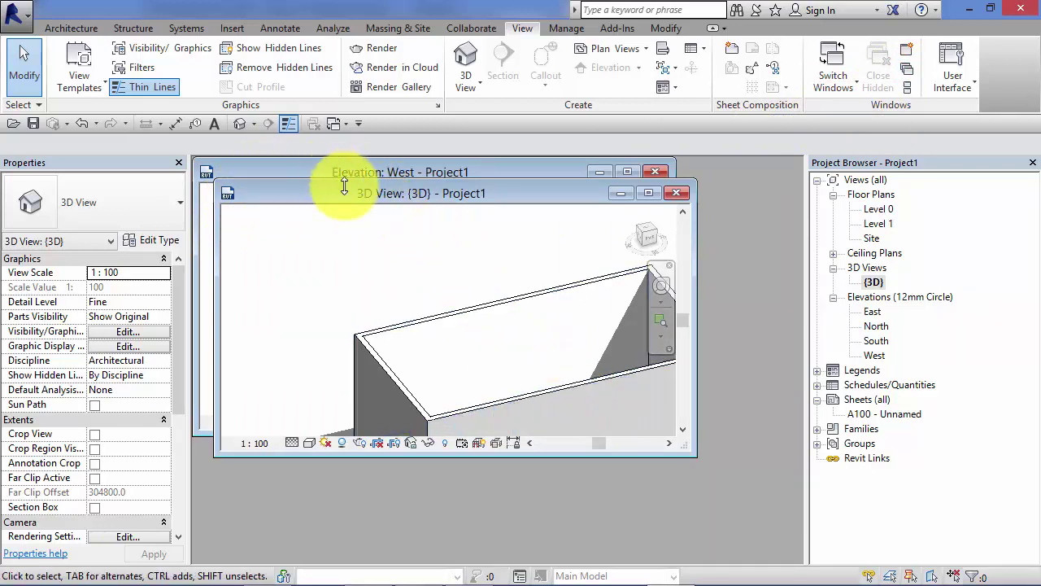
click(906, 87)
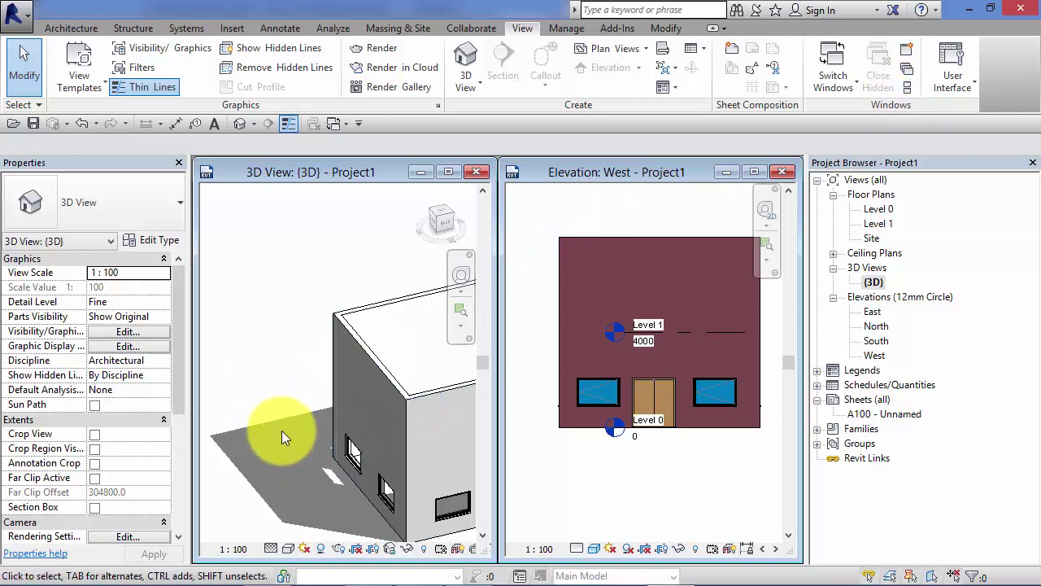
middle_drag(282, 431, 177, 368)
scroll(345, 421, down, 1)
mouse_move(392, 496)
middle_down()
mouse_move(383, 488)
mouse_move(374, 500)
middle_up()
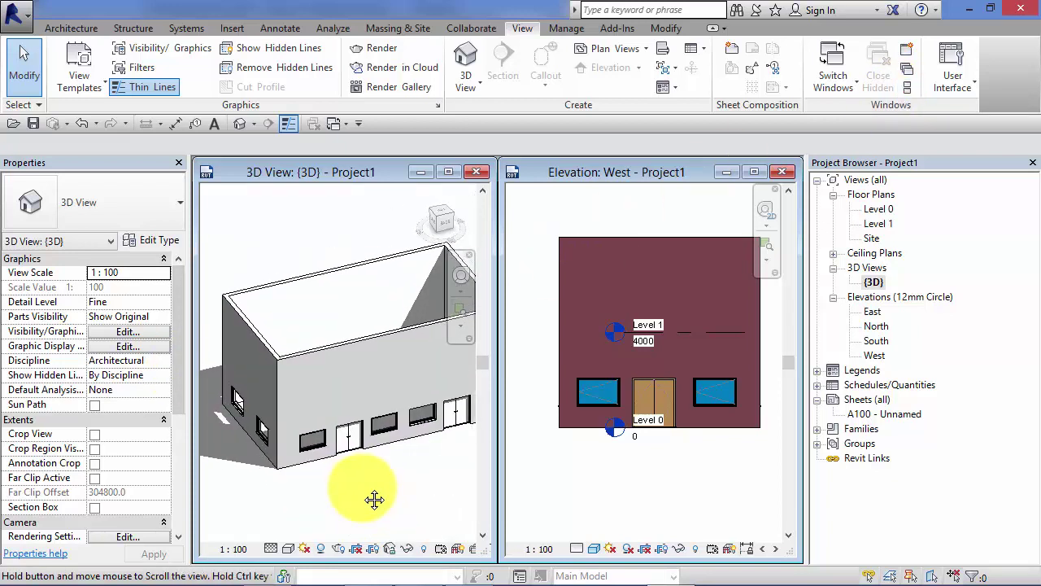
click(632, 492)
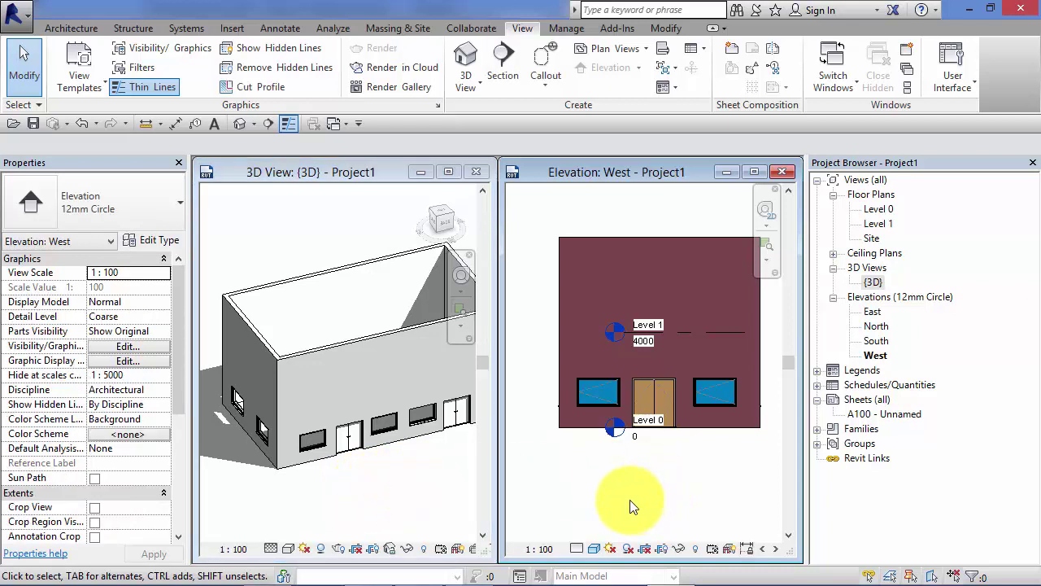
Open the Level 0 floor plan and tile it together with the 3D view and West elevation
double_click(871, 210)
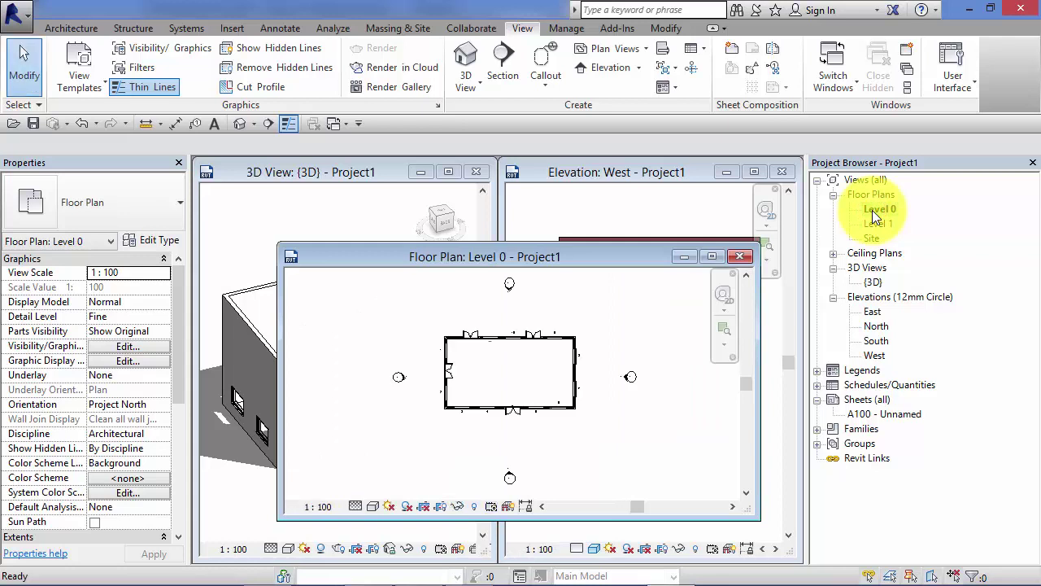
scroll(561, 423, up, 3)
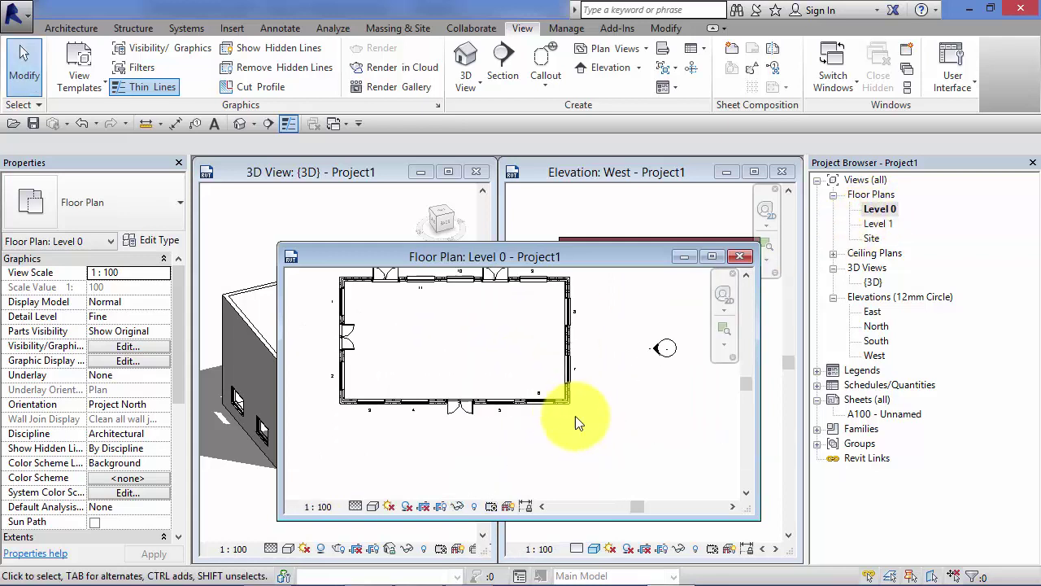
middle_drag(627, 430, 662, 516)
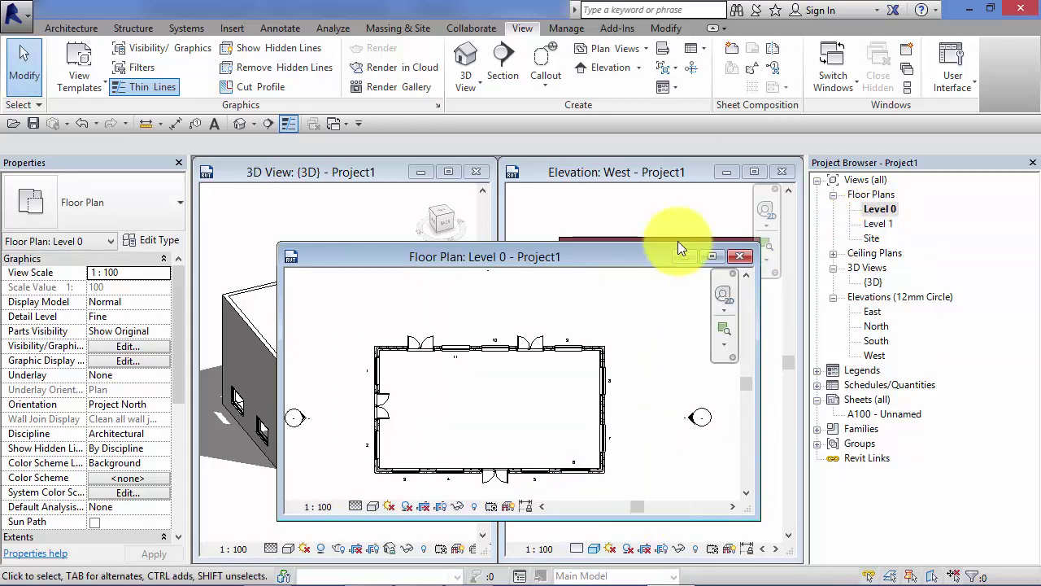
click(908, 88)
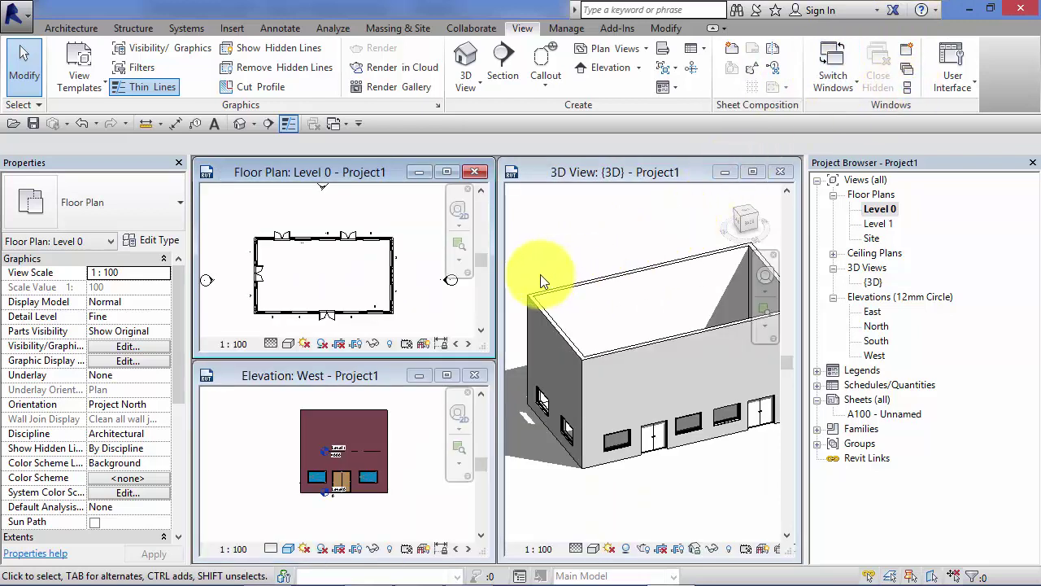
click(601, 244)
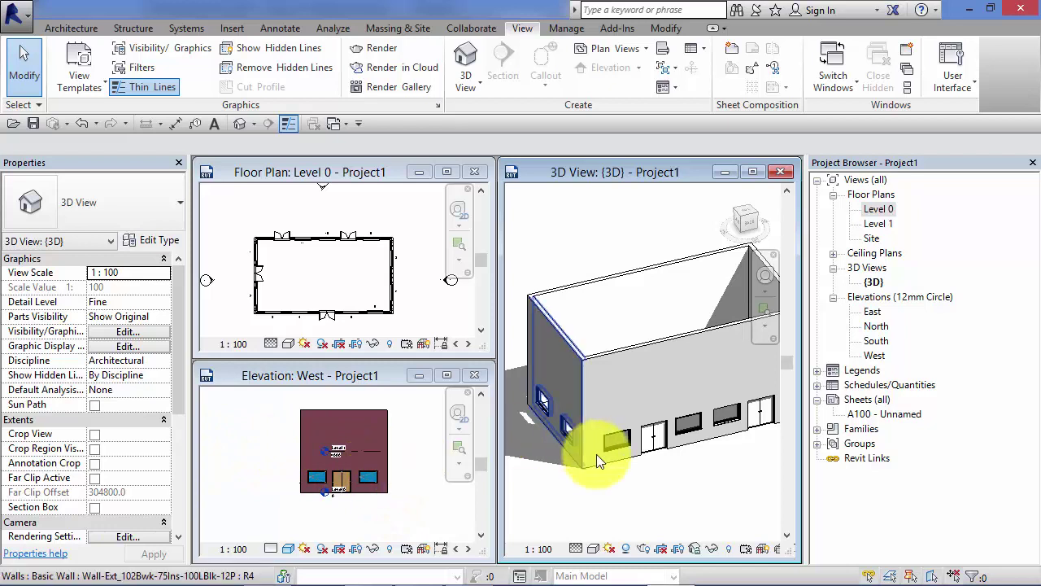
middle_drag(670, 509, 669, 521)
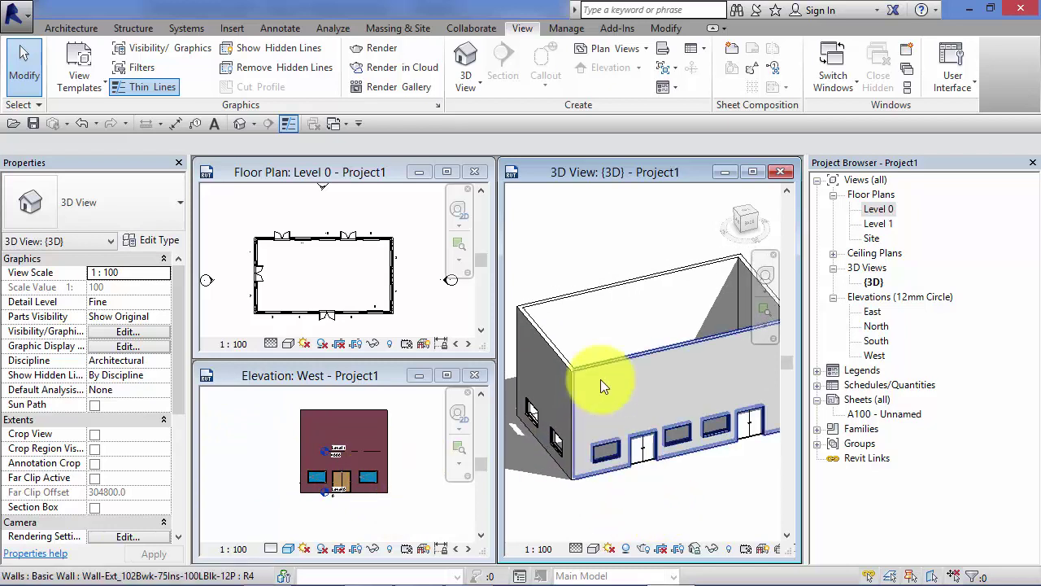
Delete the window between the double door and the wall corner in the Level 0 floor plan
click(350, 267)
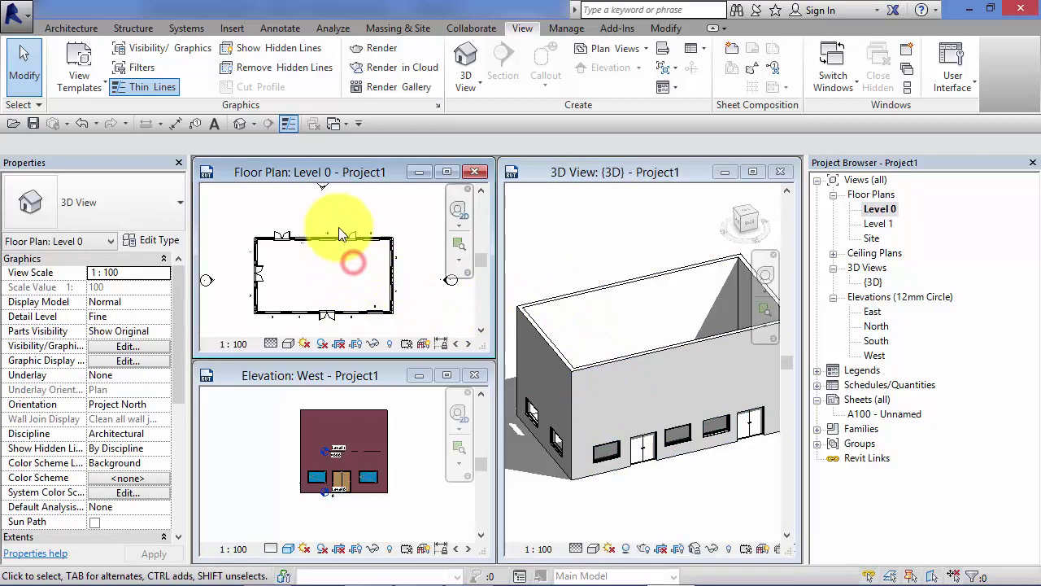
scroll(348, 259, up, 4)
middle_drag(349, 263, 330, 317)
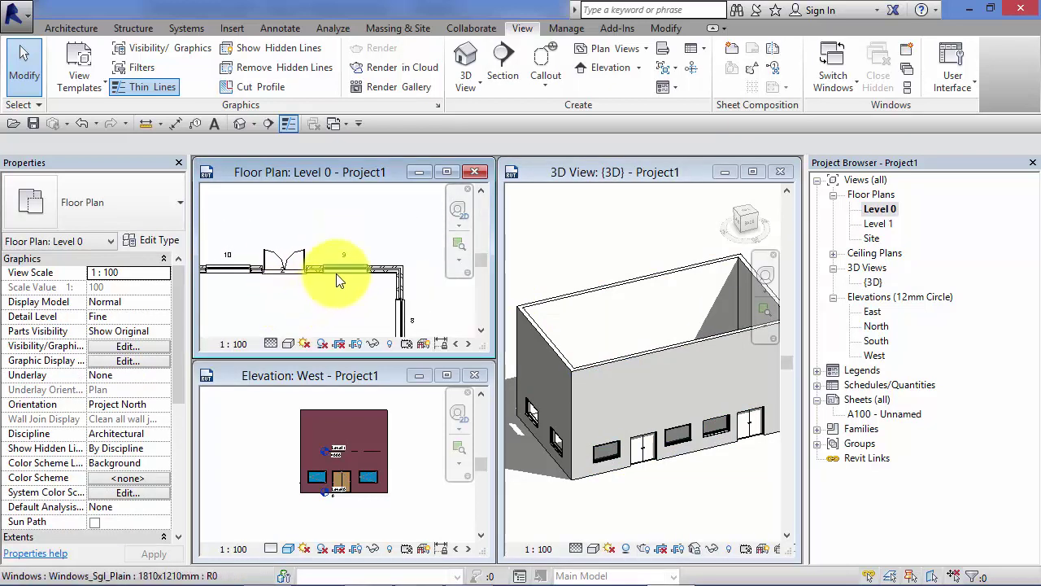
click(341, 270)
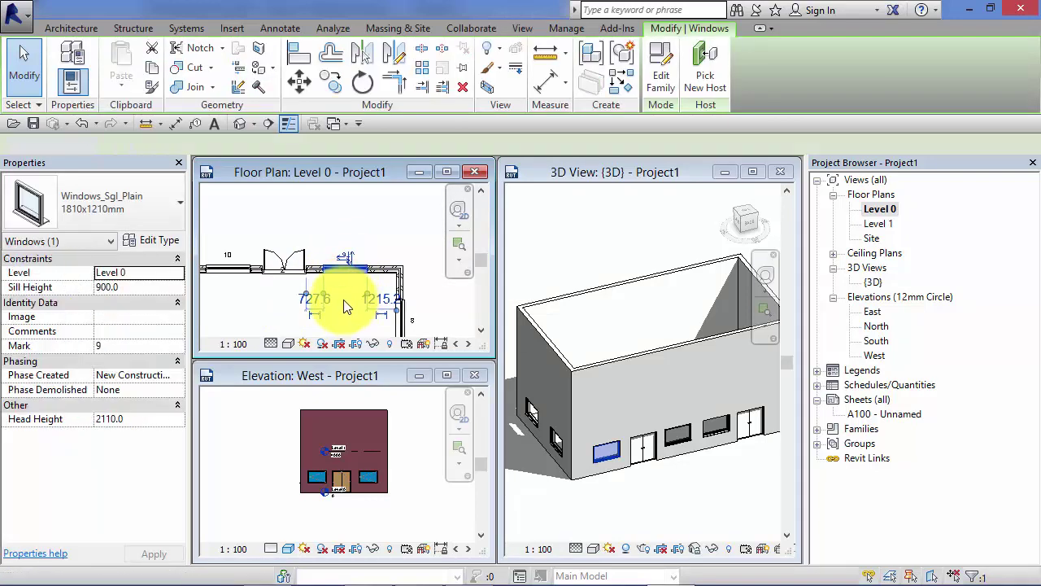
key(Escape)
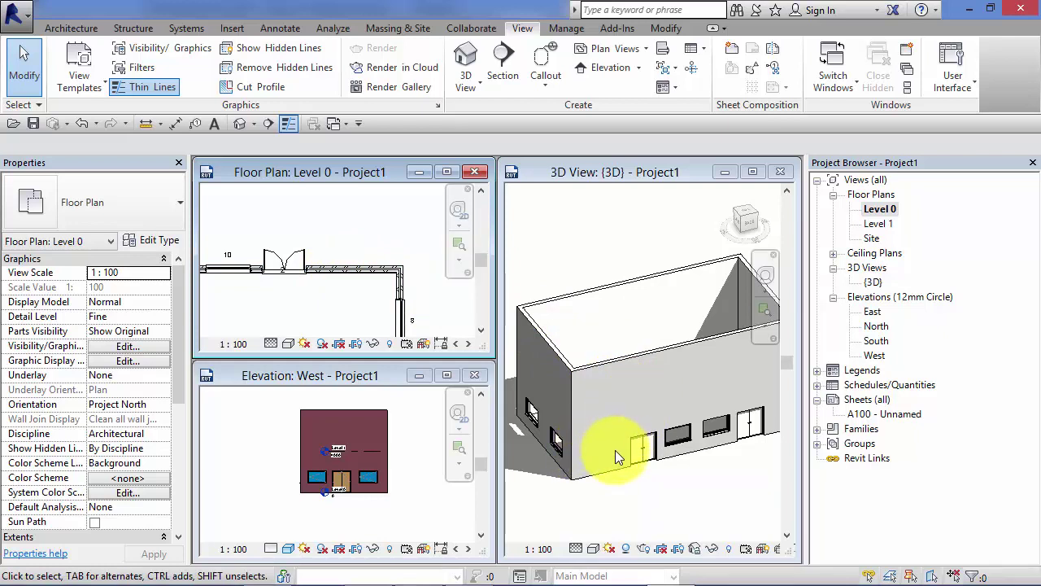
Move the double door along its wall in the Level 0 plan to about 1318 mm from the corner
click(286, 258)
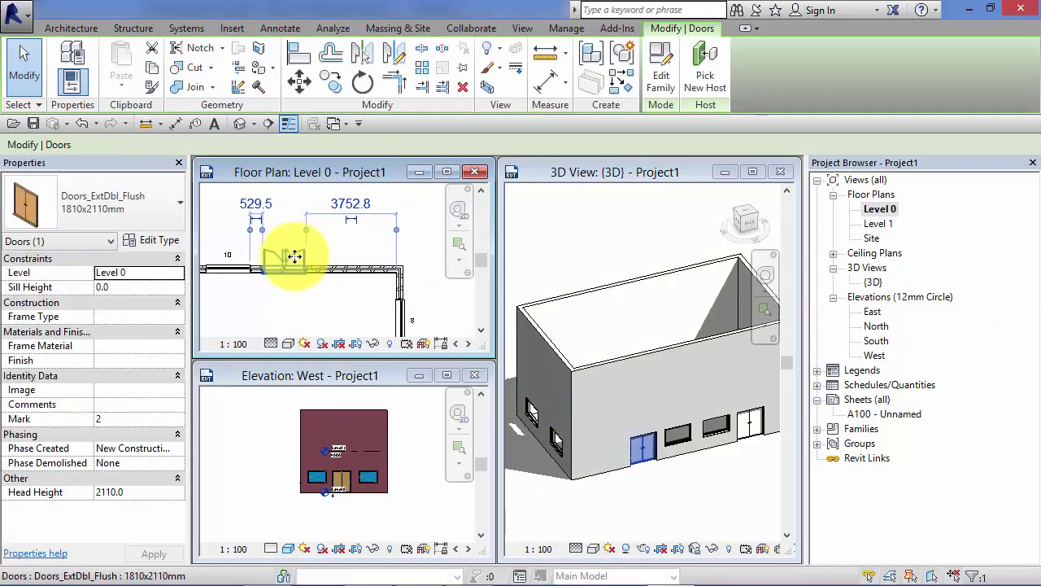
drag(295, 257, 351, 255)
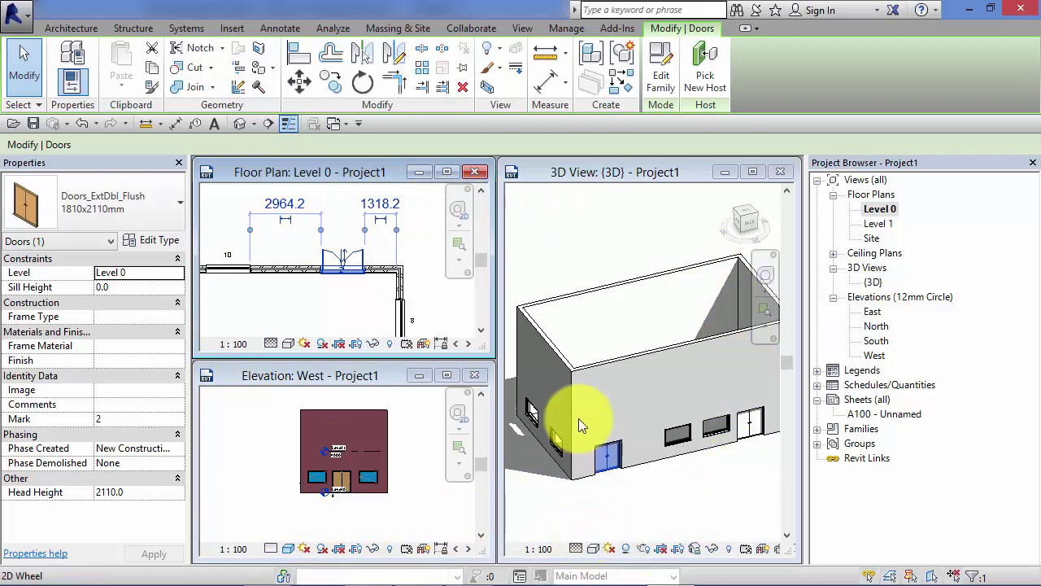
Move the window nearest the relocated door along the wall in the 3D view to about 851 mm from that door
click(631, 496)
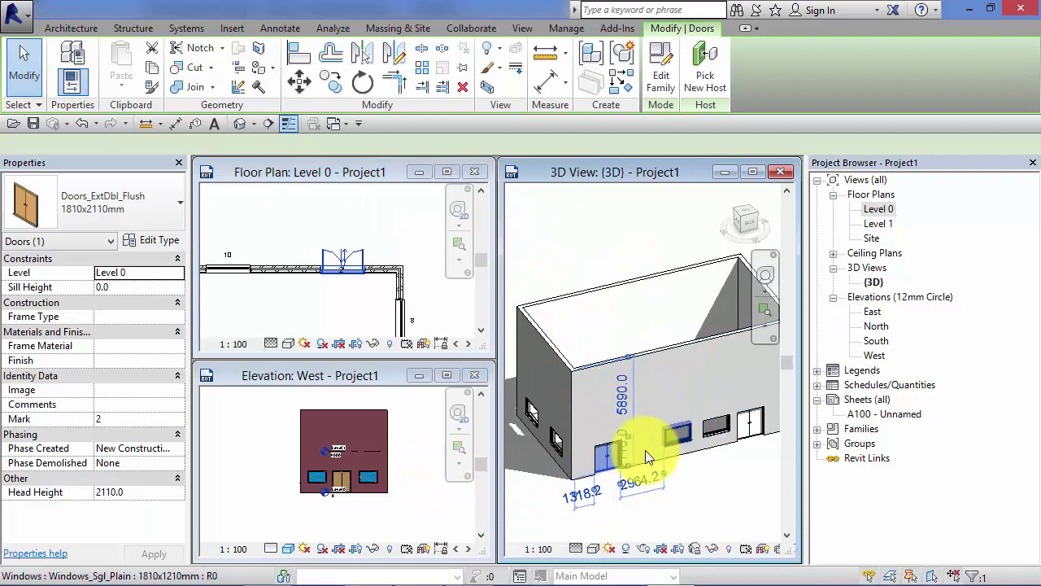
click(675, 448)
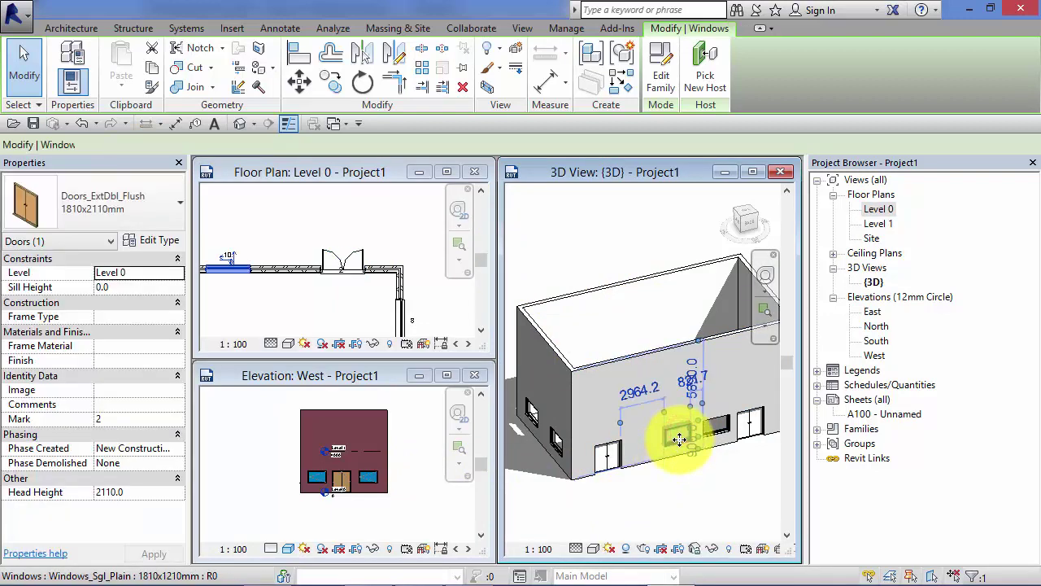
drag(686, 430, 624, 446)
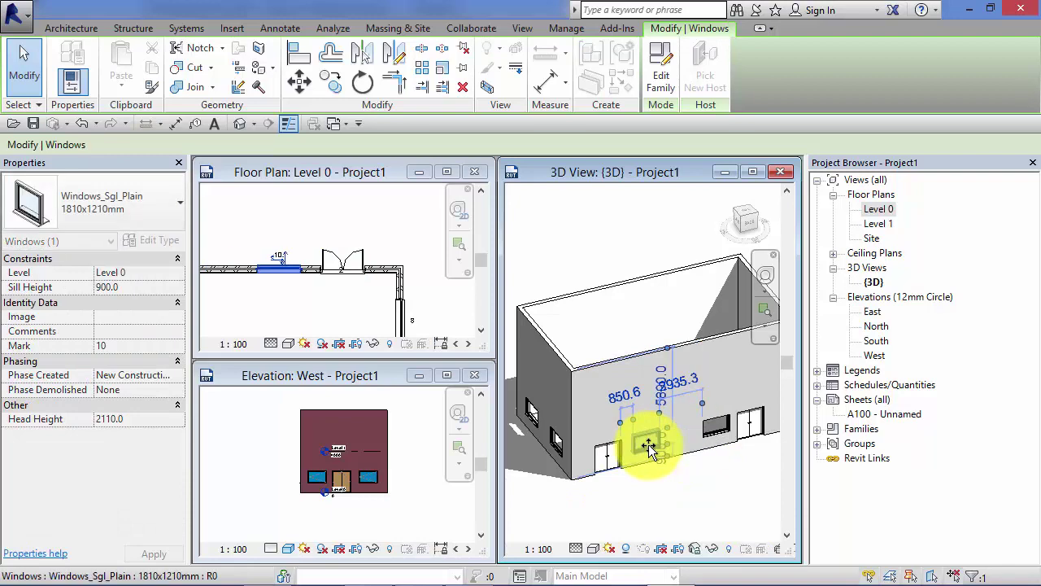
Move the wall holding the relocated door and window outward in the Level 0 plan to about 9554 mm from the opposite wall
click(235, 272)
click(234, 262)
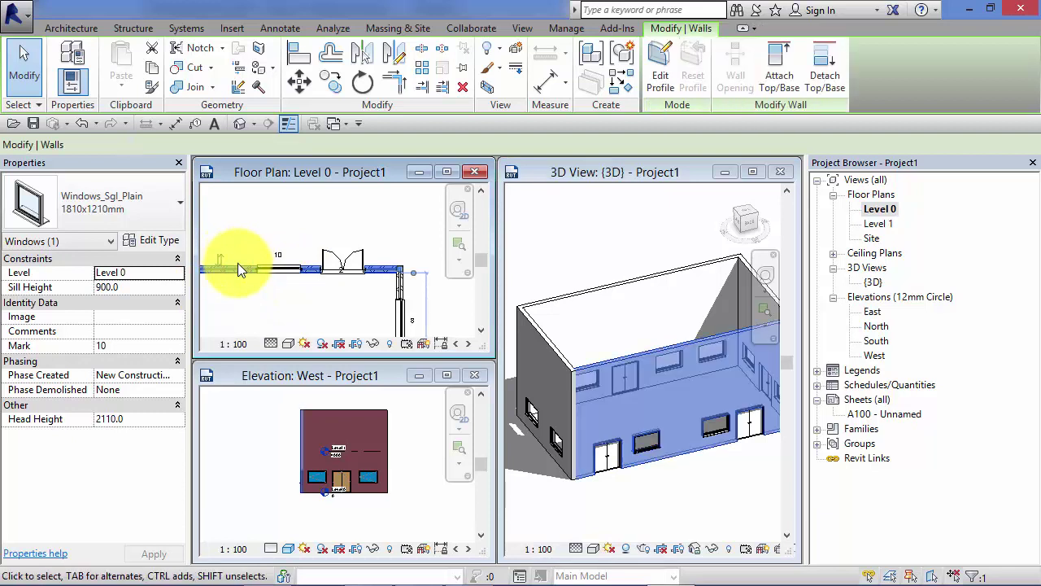
drag(234, 263, 239, 224)
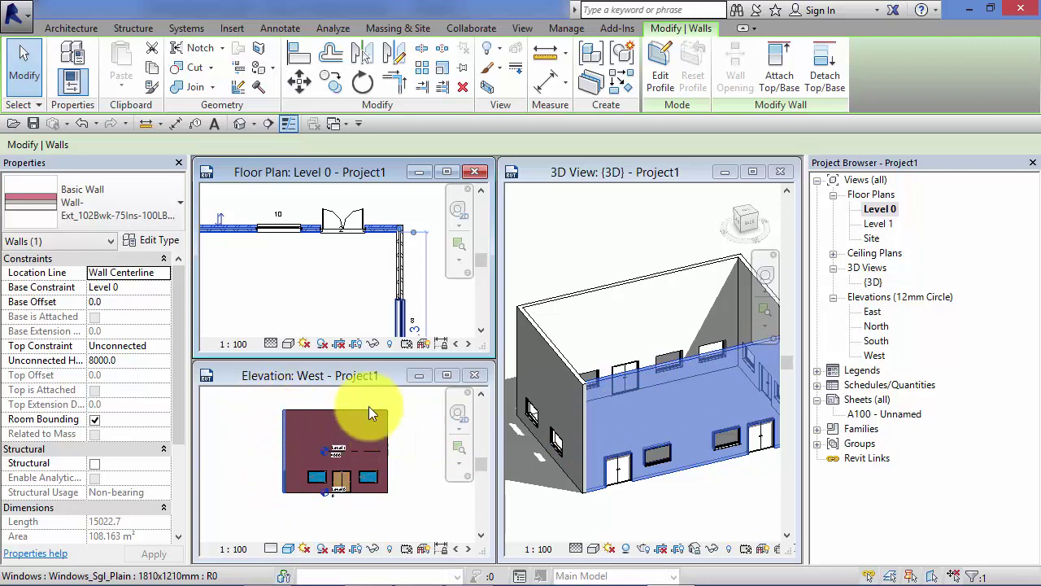
click(572, 247)
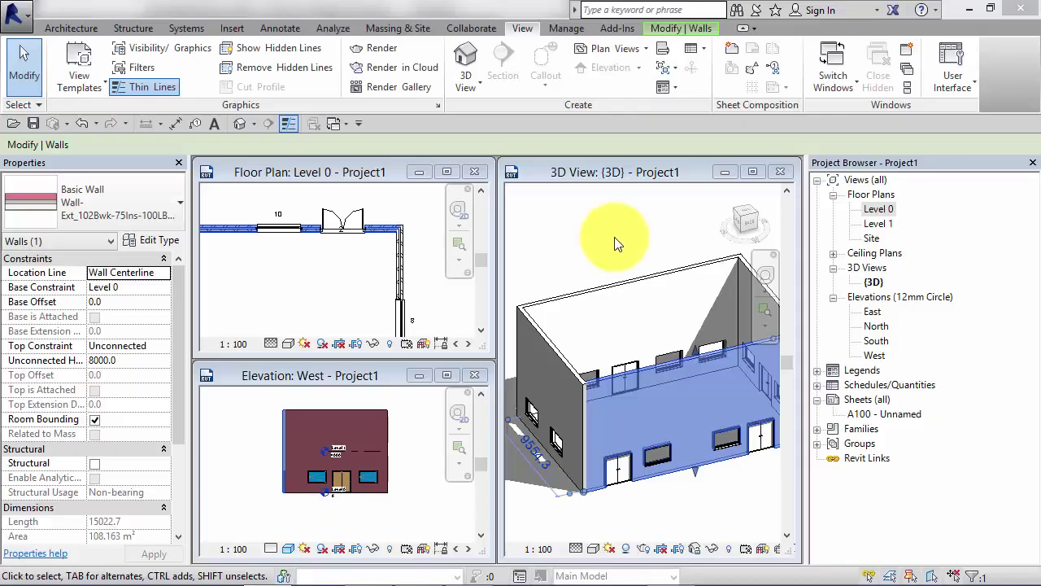
Open the Level 1 floor plan and the East and North elevations alongside the 3D view
double_click(873, 226)
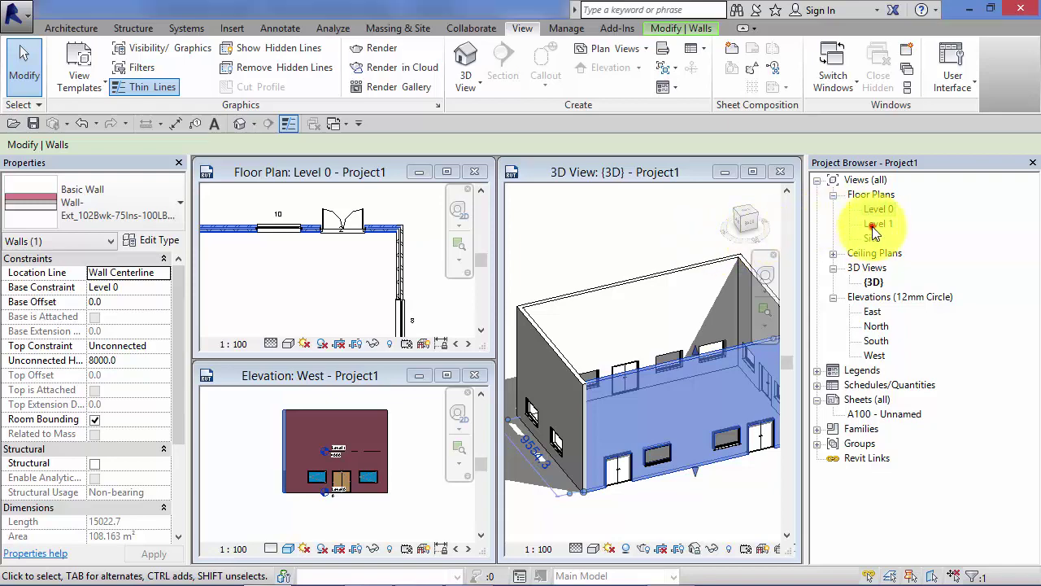
double_click(873, 281)
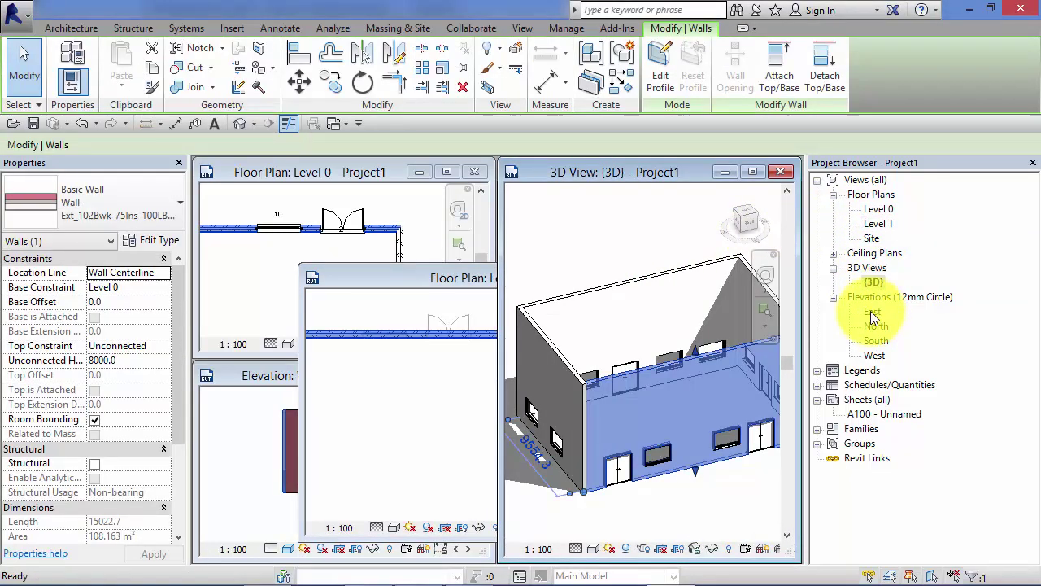
double_click(872, 312)
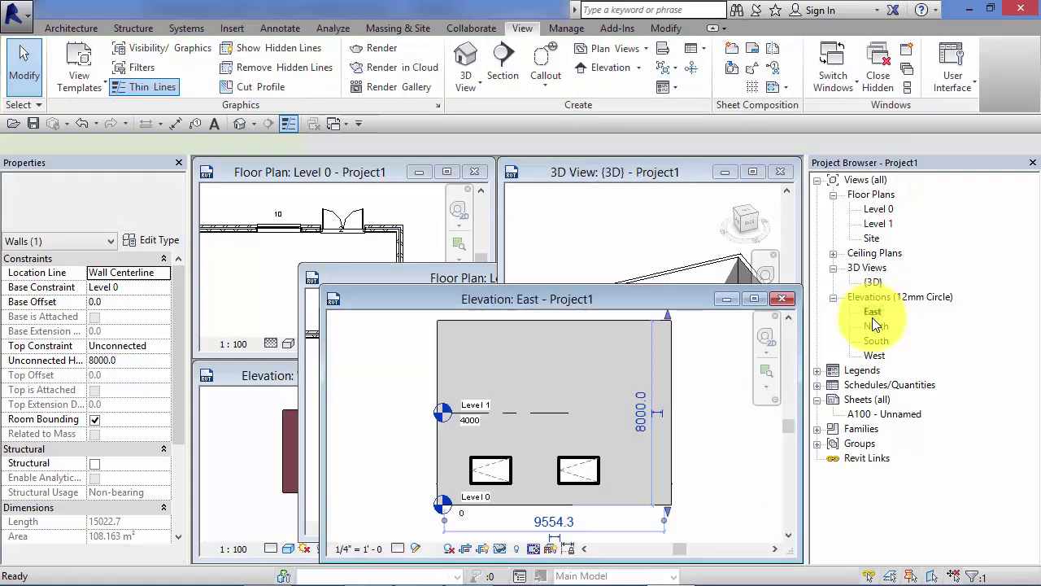
double_click(875, 326)
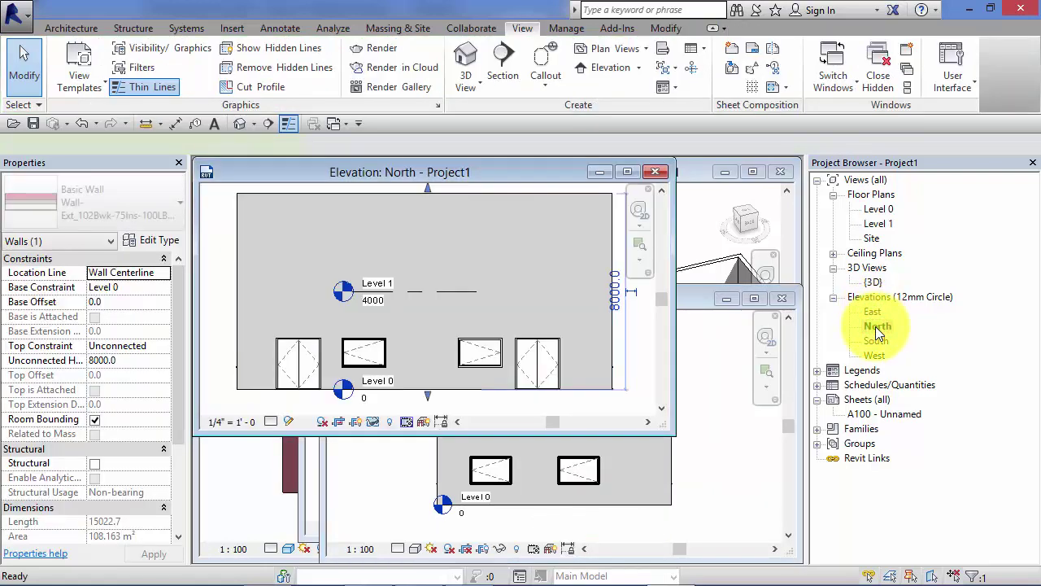
Open the South and West elevations and maximize the West elevation window
double_click(877, 343)
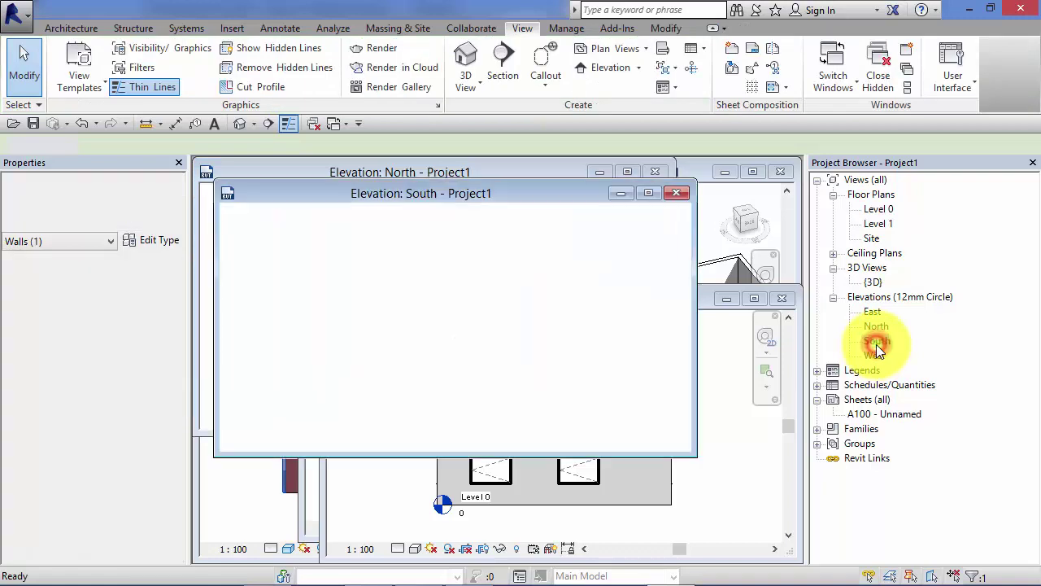
double_click(873, 356)
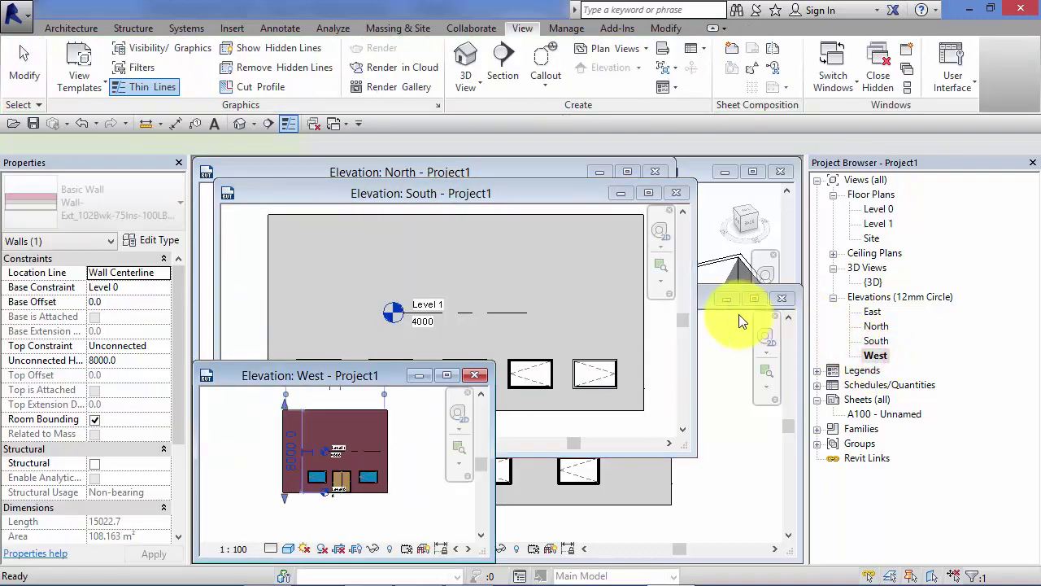
click(447, 375)
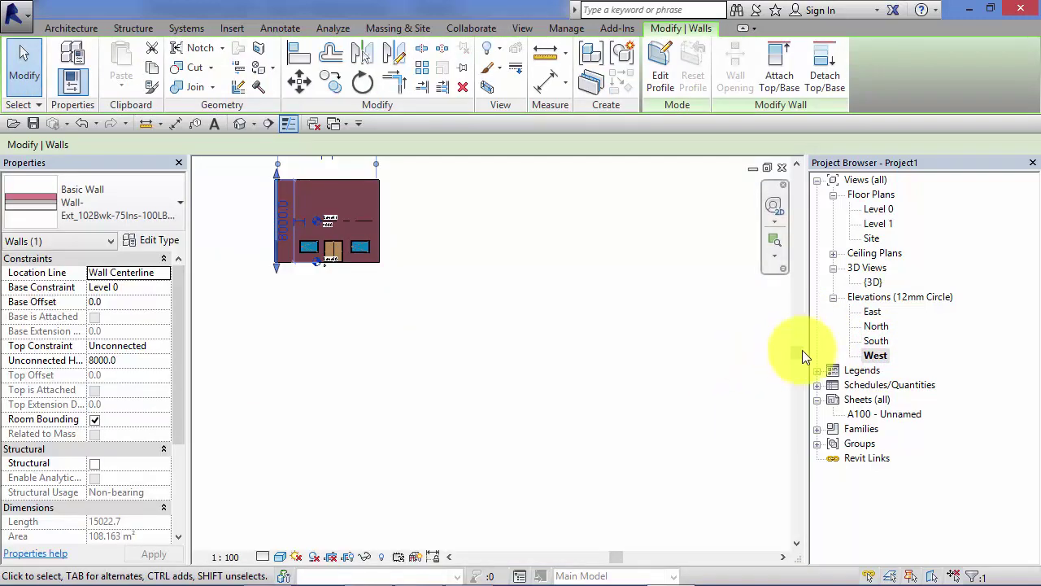
Expand the Legends group in the project and open the Door Legend and Key Plan views
click(856, 373)
double_click(866, 385)
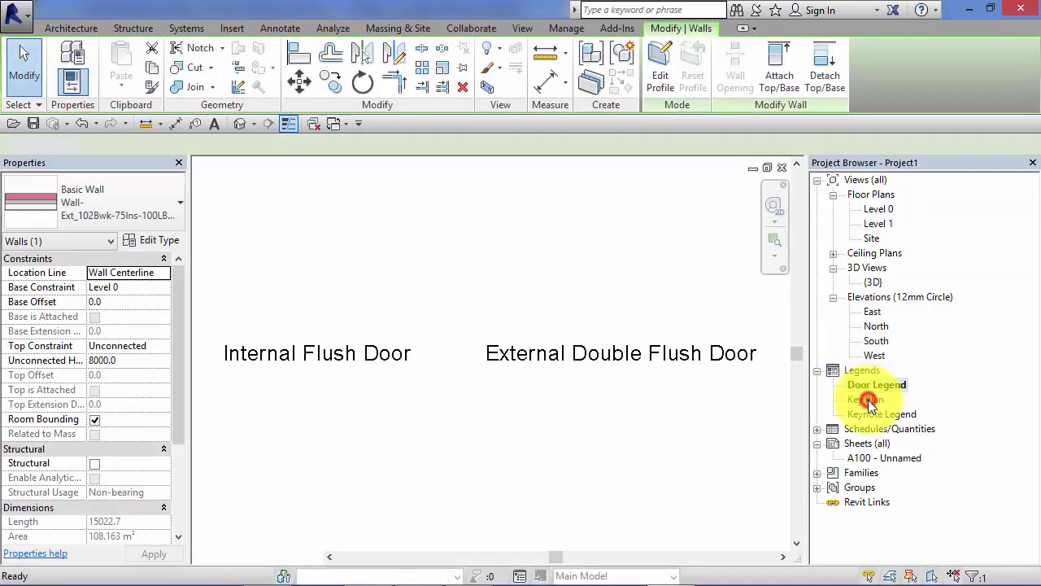
double_click(867, 401)
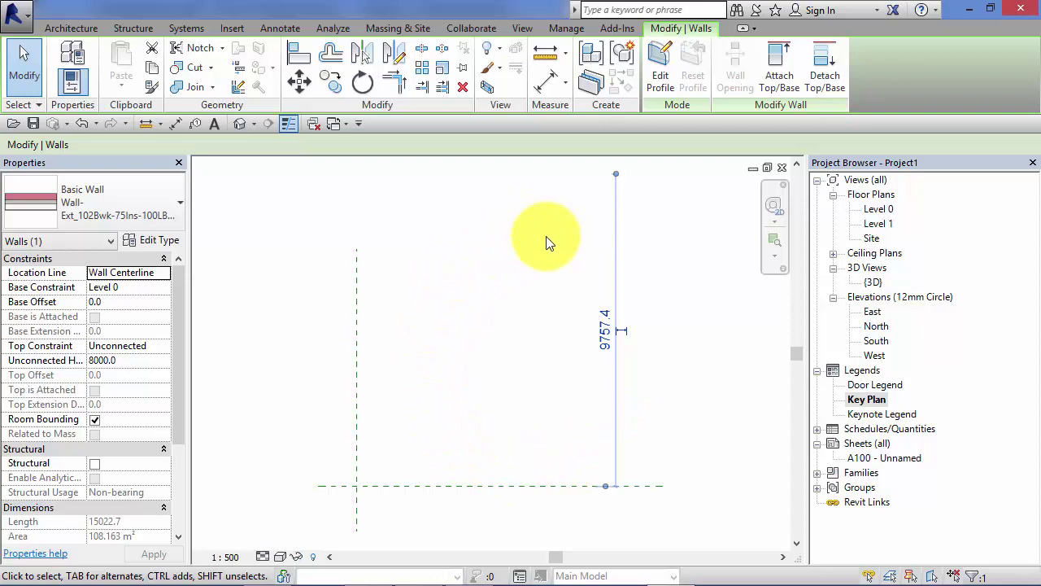
Move the east wall outward in the Level 0 plan to about 17303 mm from the opposite wall
double_click(878, 210)
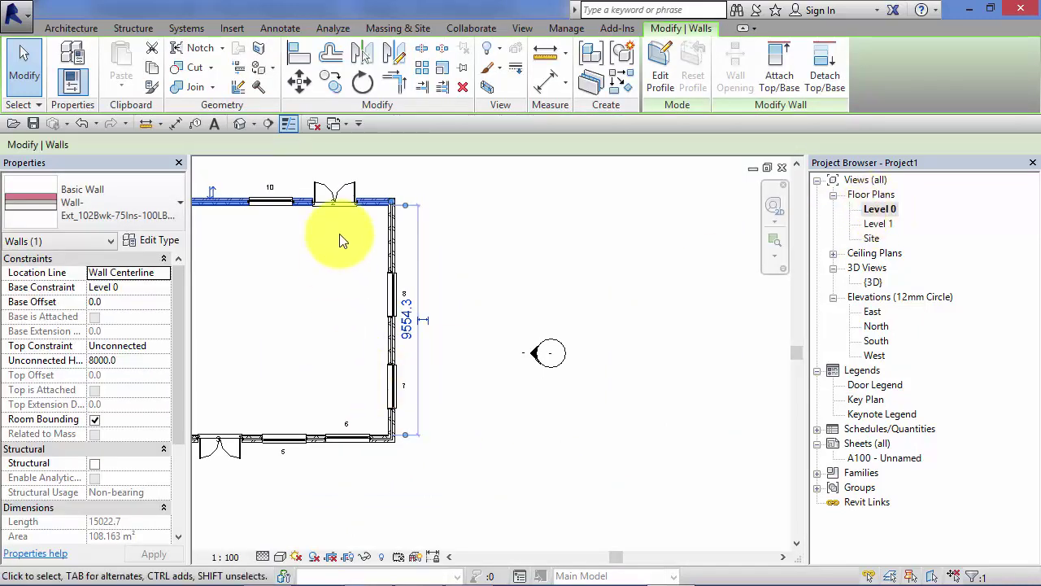
click(390, 291)
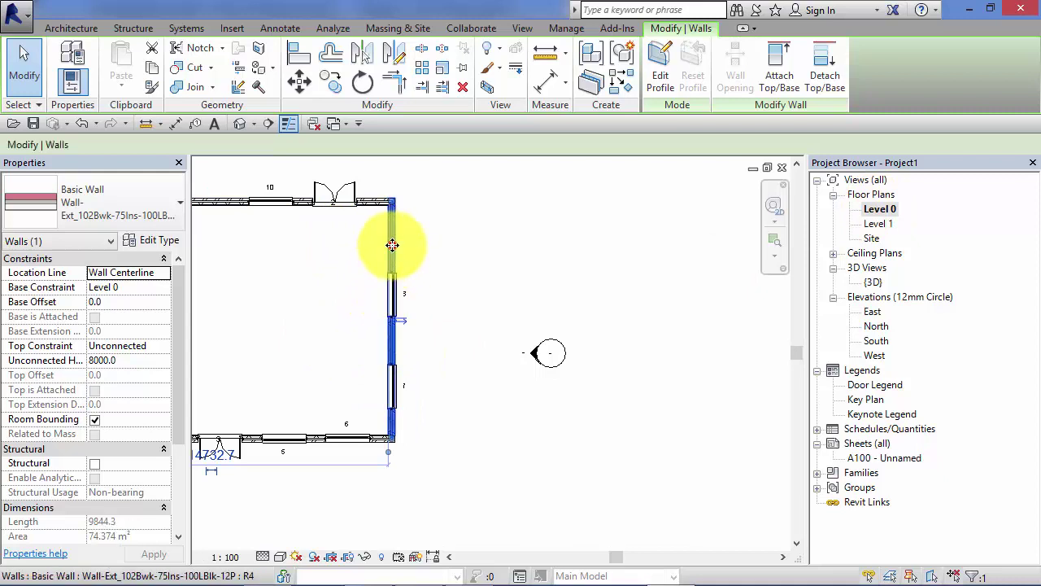
mouse_move(390, 241)
mouse_down()
mouse_move(453, 239)
mouse_move(457, 251)
mouse_up()
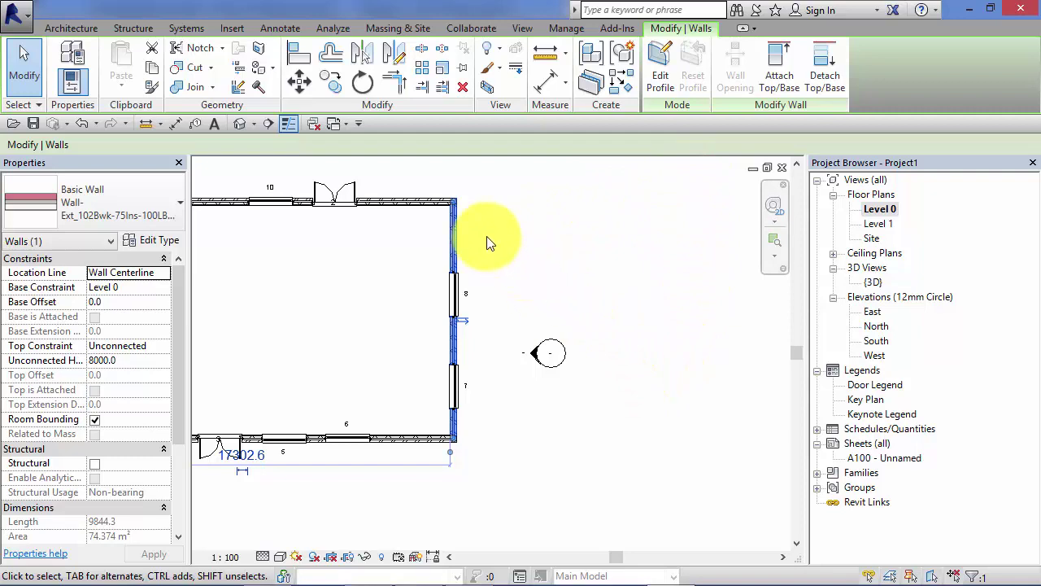
Open the North and South elevations and cascade all the open view windows
click(874, 328)
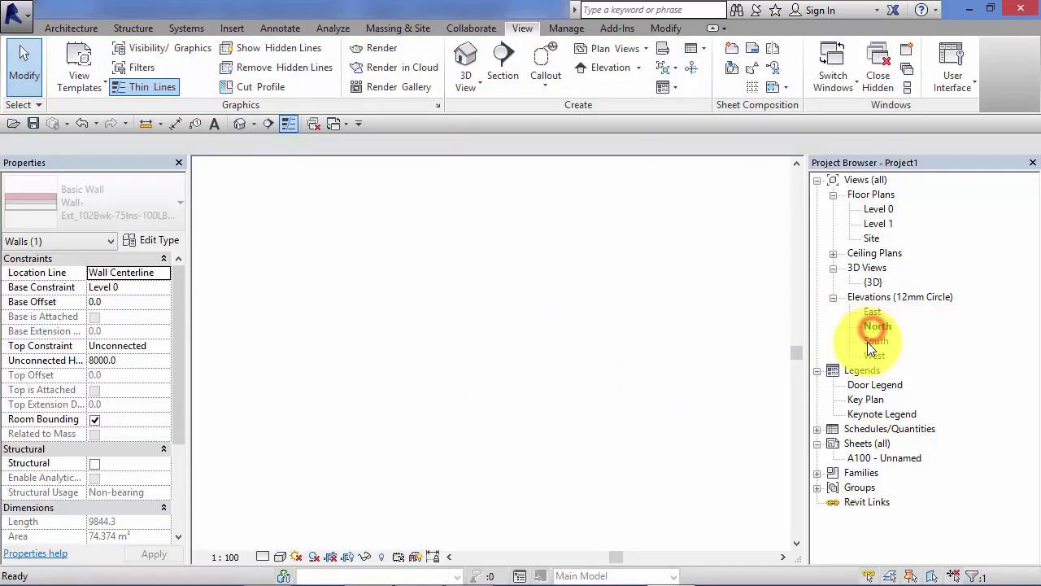
double_click(871, 341)
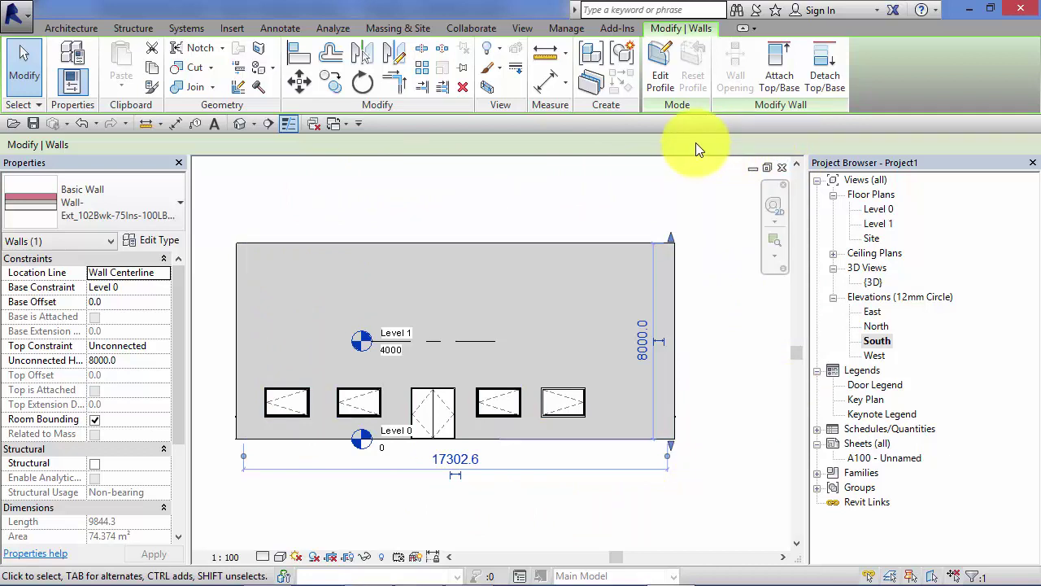
click(524, 31)
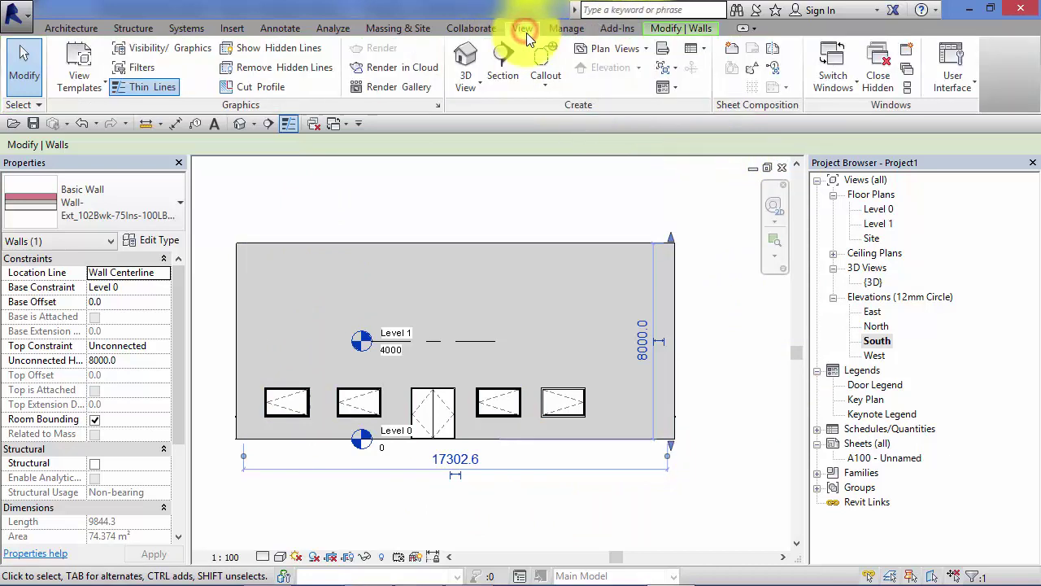
click(908, 71)
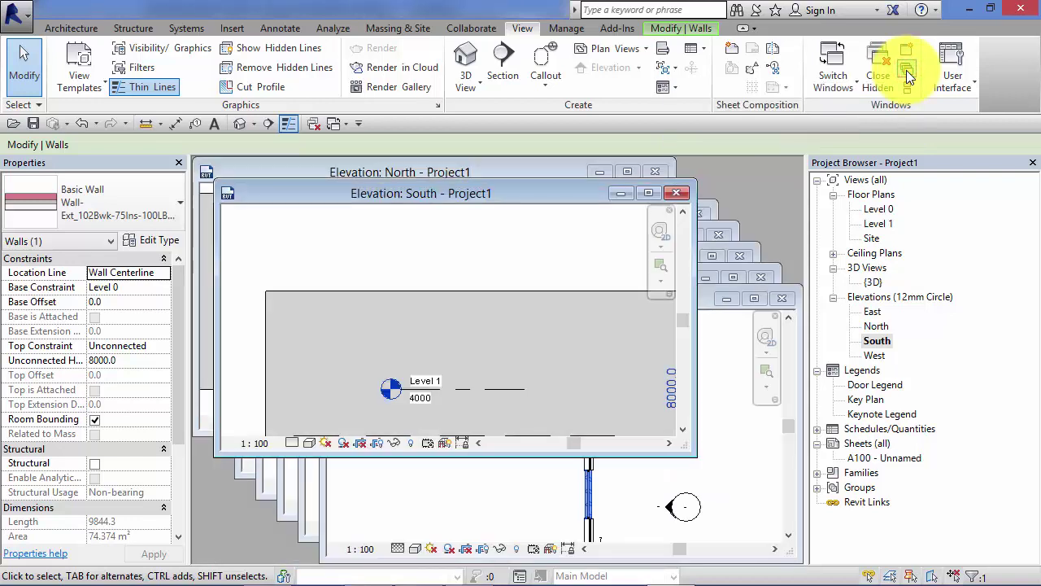
click(781, 299)
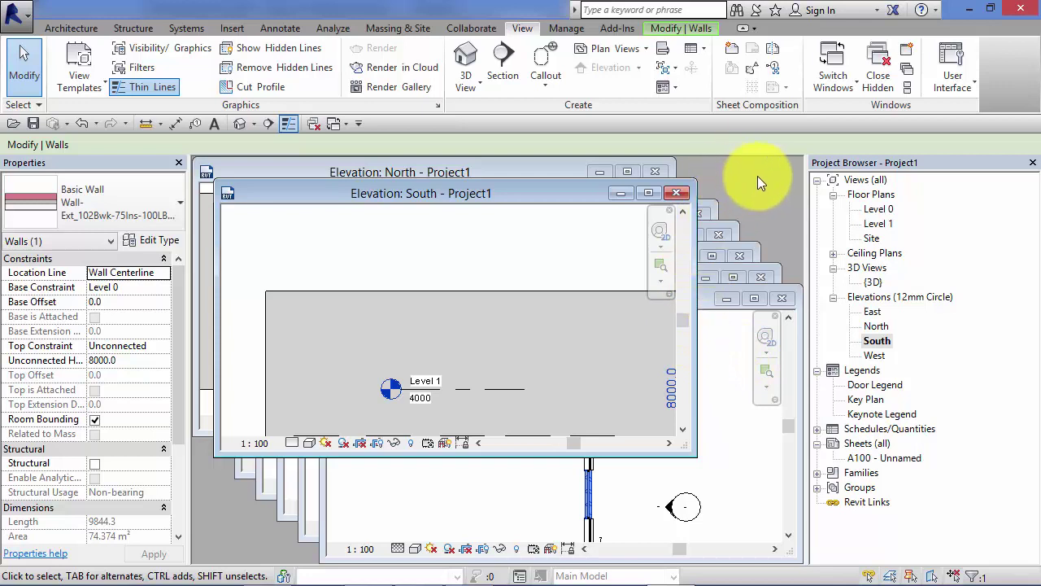
Maximize the South elevation window and close all hidden view windows behind it
click(649, 194)
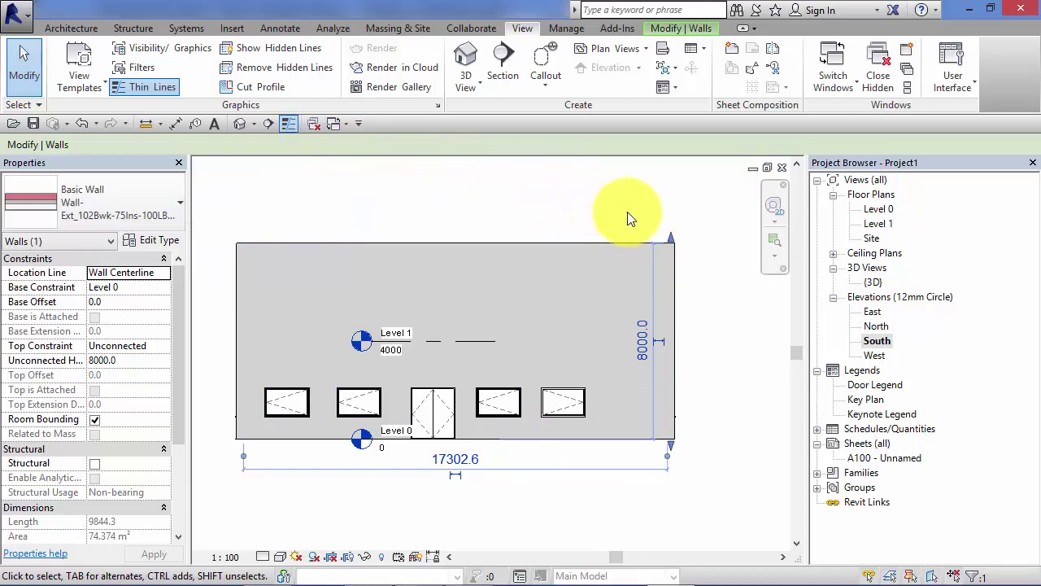
click(766, 167)
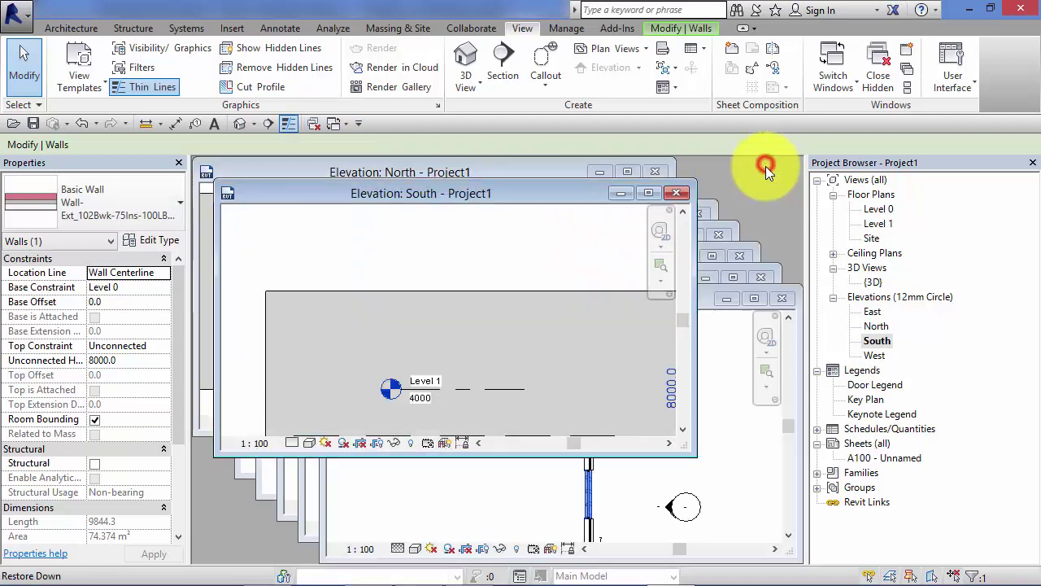
drag(556, 190, 604, 217)
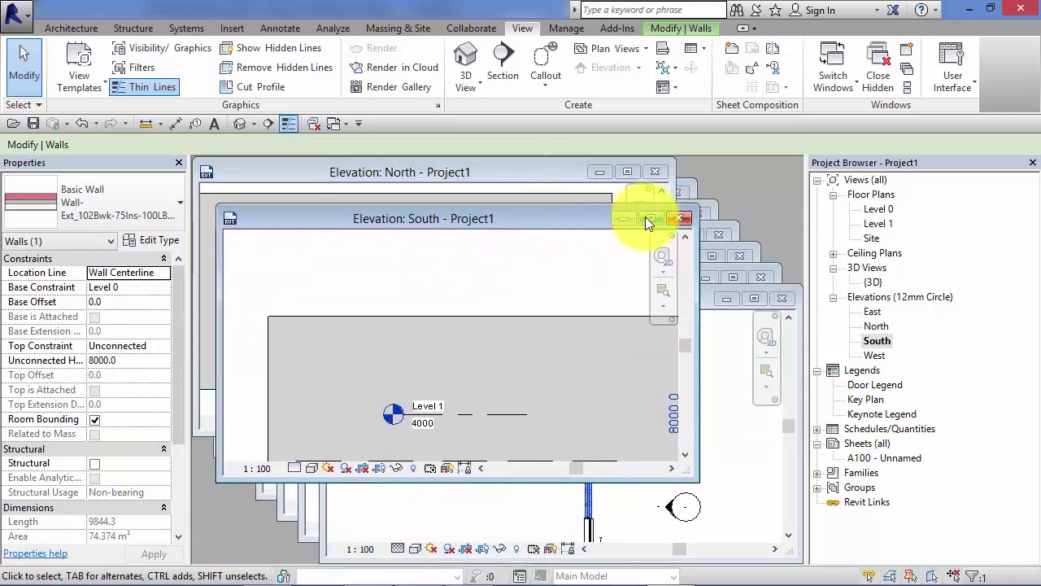
click(647, 218)
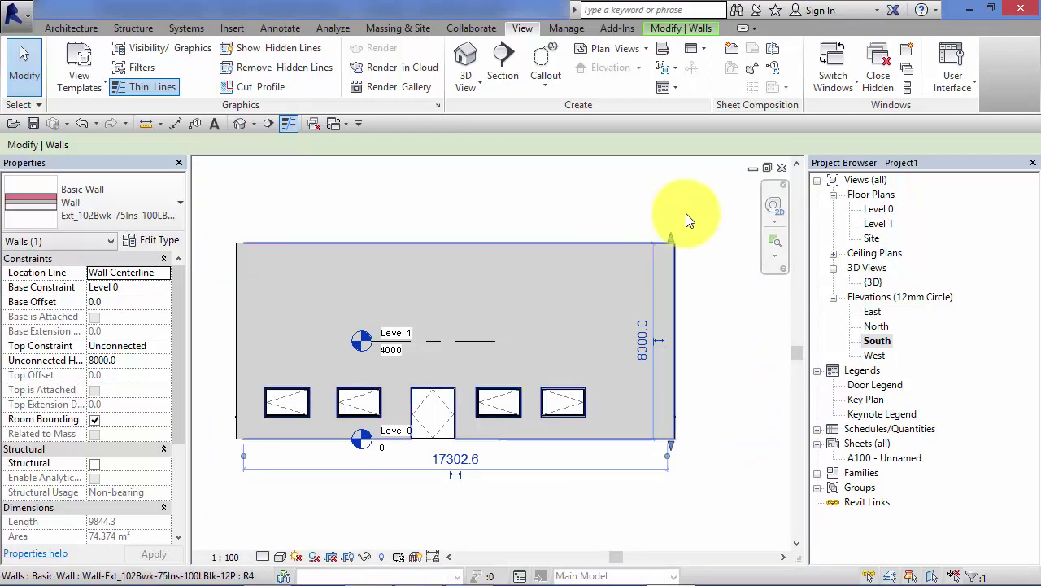
click(878, 75)
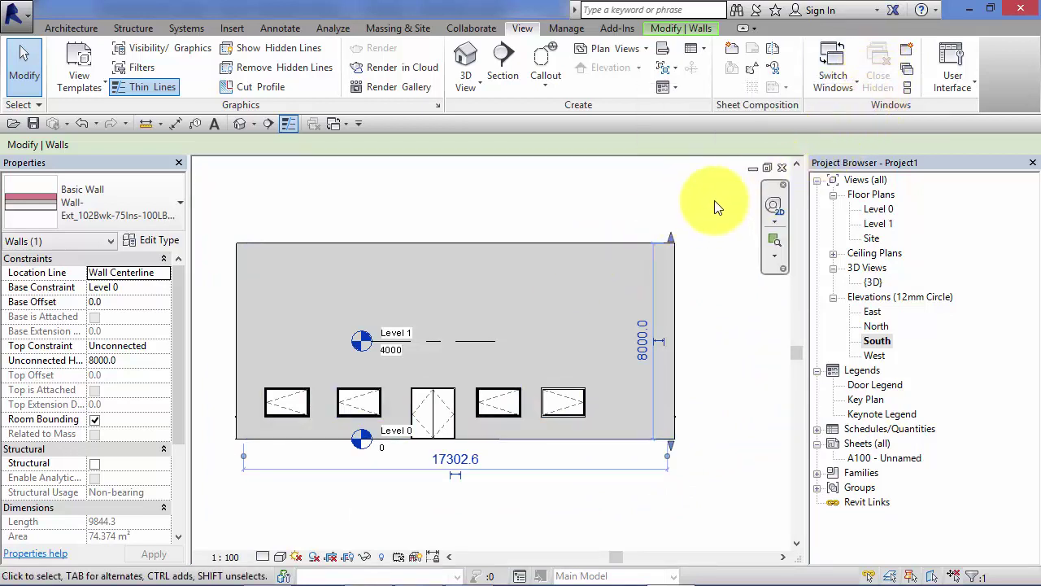
Restore the South elevation to a floating window to check the workspace behind it, and maximize it again
click(766, 167)
drag(593, 222, 595, 200)
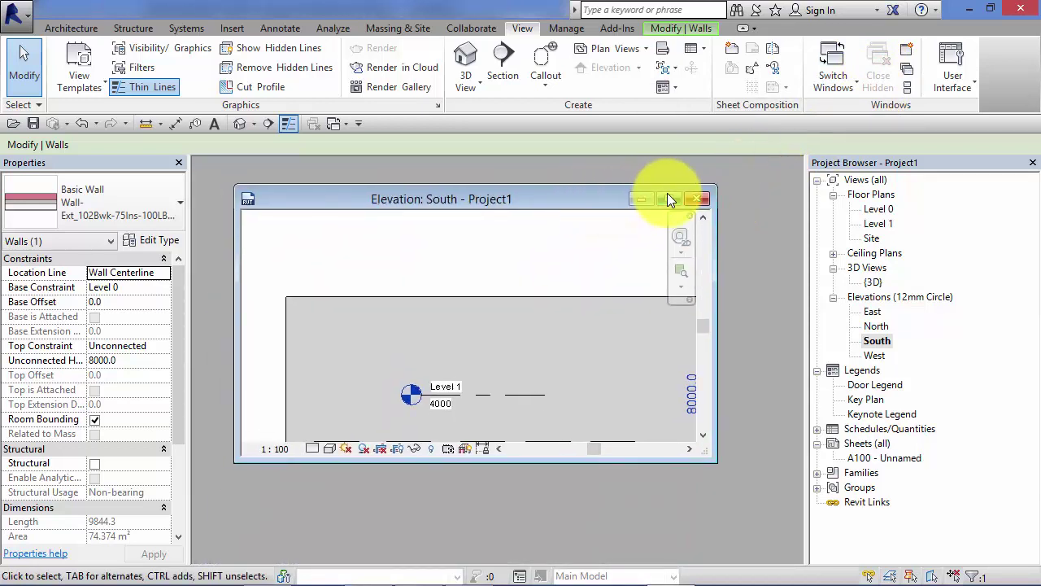
click(667, 197)
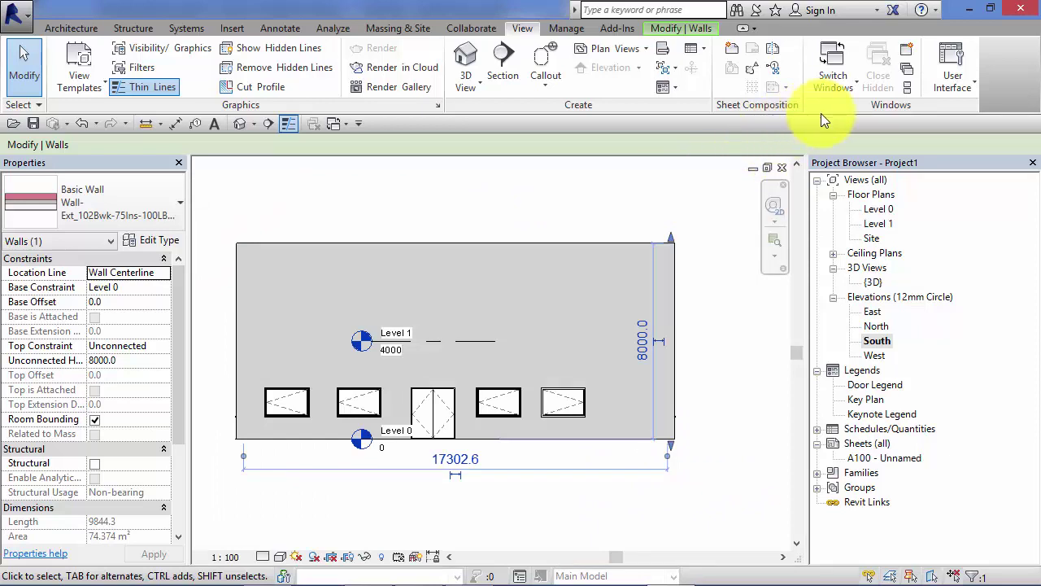